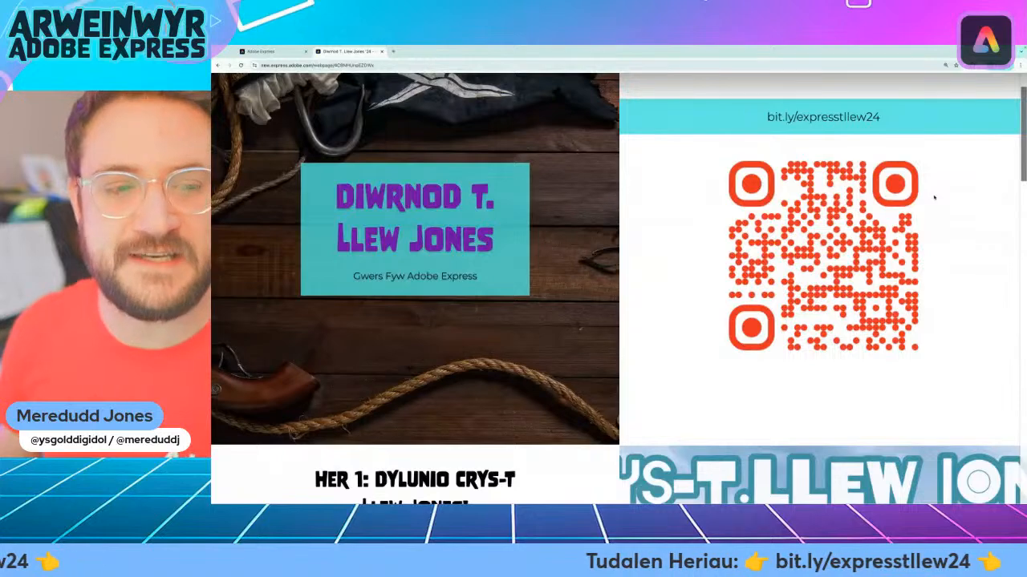
Read through challenge 1 on the challenge page, covering the T-shirt design brief and its example characters
{"action": "scroll", "coordinate": [933, 198], "scroll_direction": "down", "scroll_amount": 5}
{"action": "scroll", "coordinate": [933, 199], "scroll_direction": "down", "scroll_amount": 3}
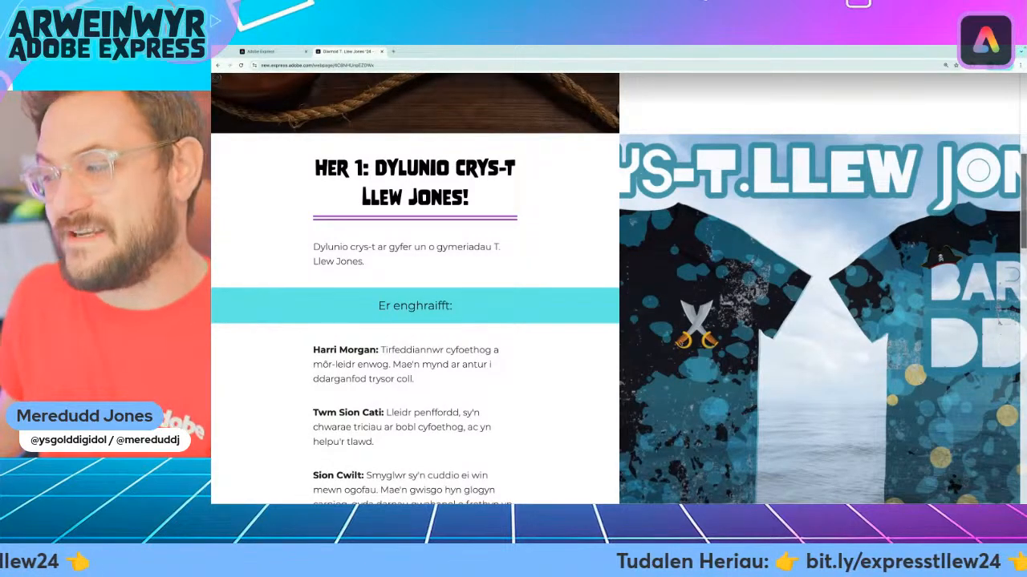
{"action": "scroll", "coordinate": [578, 339], "scroll_direction": "down", "scroll_amount": 3}
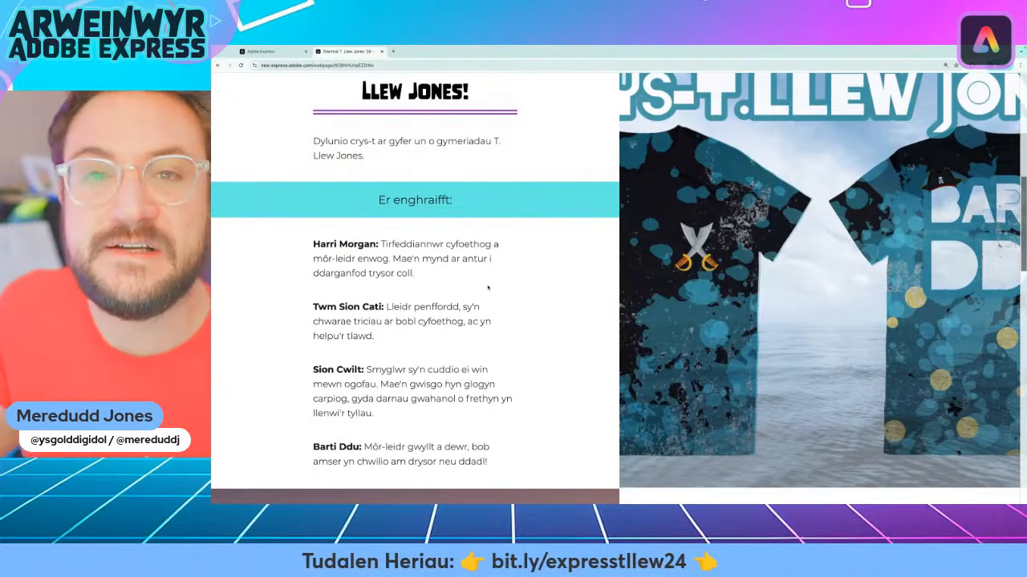
{"action": "scroll", "coordinate": [487, 287], "scroll_direction": "down", "scroll_amount": 1}
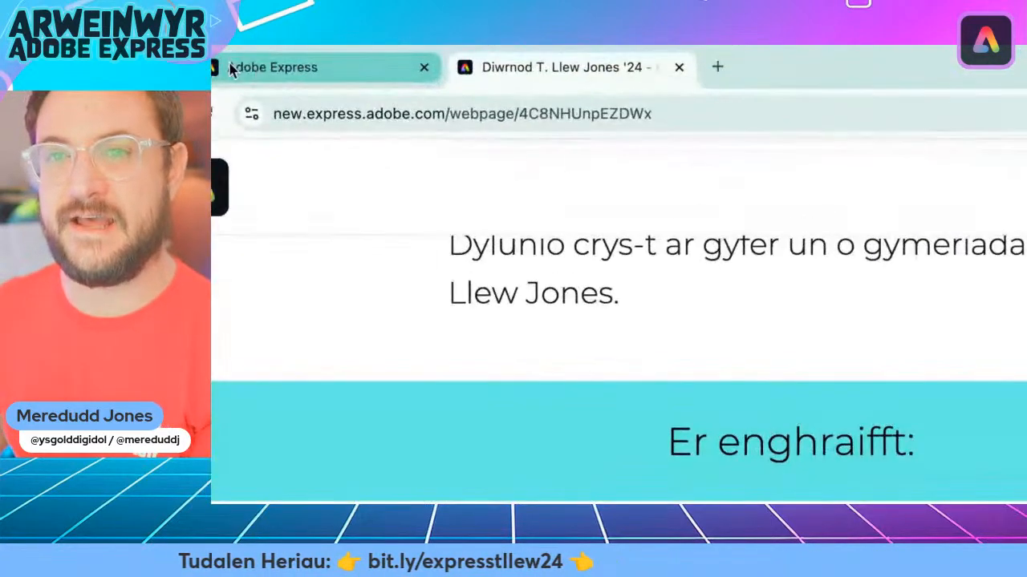
Switch to the Adobe Express home page and set the interface language to Cymraeg (Y Deyrnas Unedig)
{"action": "left_click", "coordinate": [325, 78]}
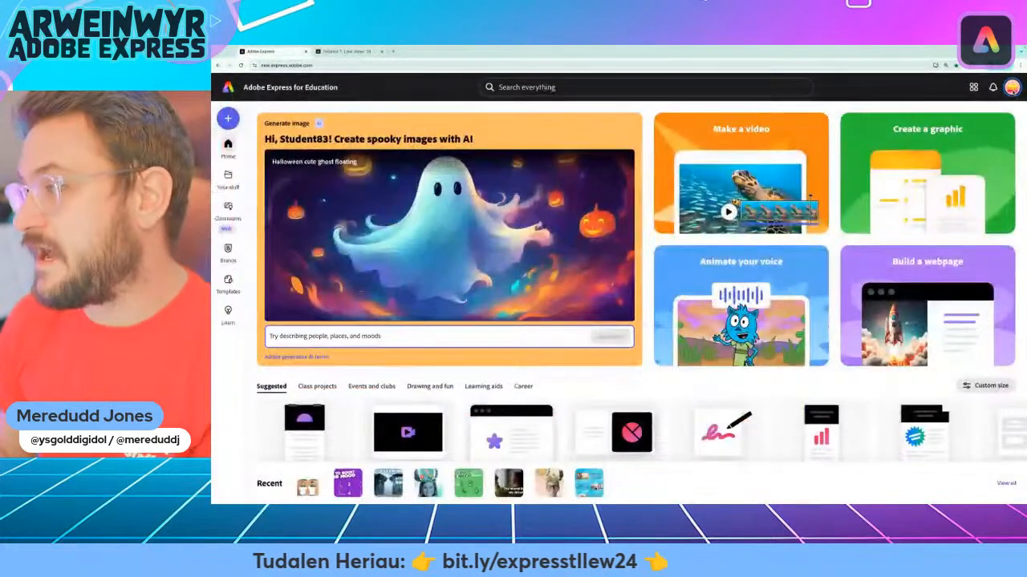
{"action": "left_click", "coordinate": [968, 139]}
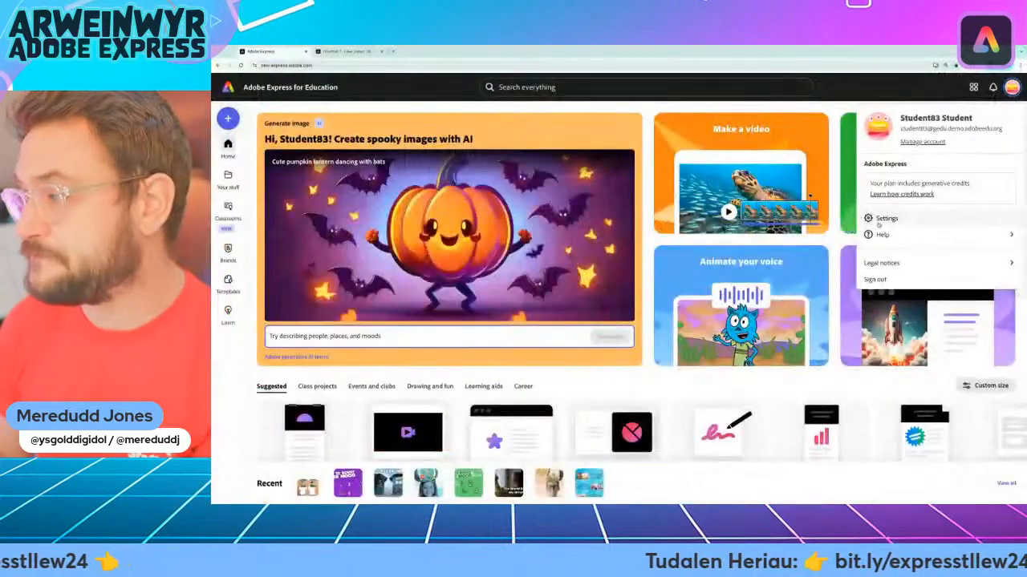
{"action": "left_click", "coordinate": [851, 212]}
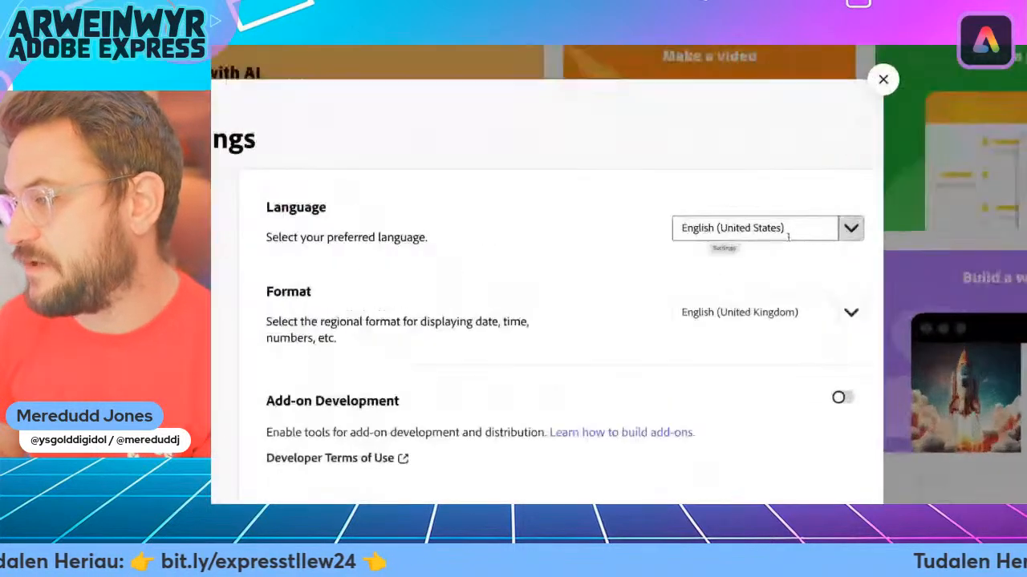
{"action": "left_click", "coordinate": [808, 233]}
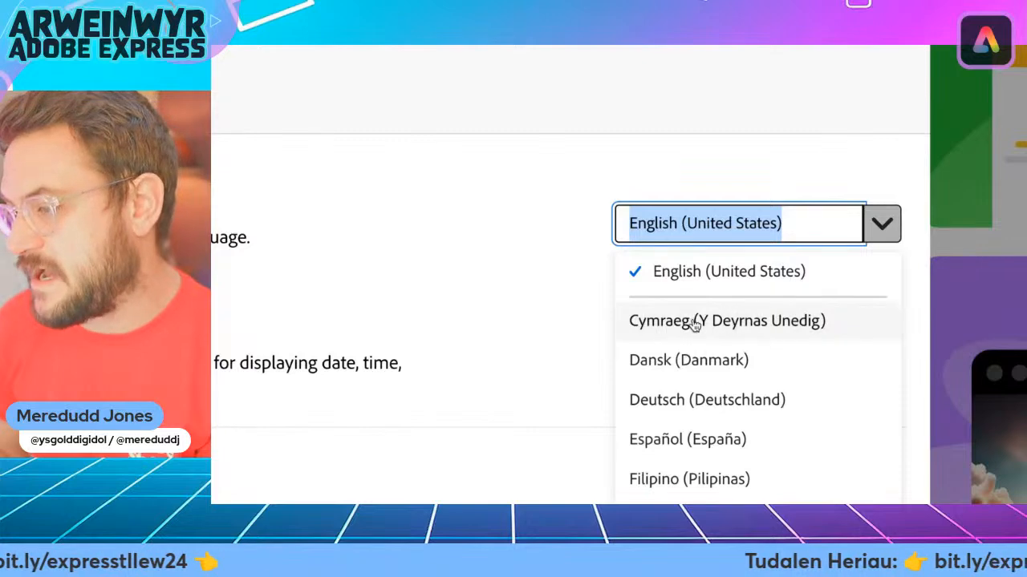
{"action": "left_click", "coordinate": [743, 336]}
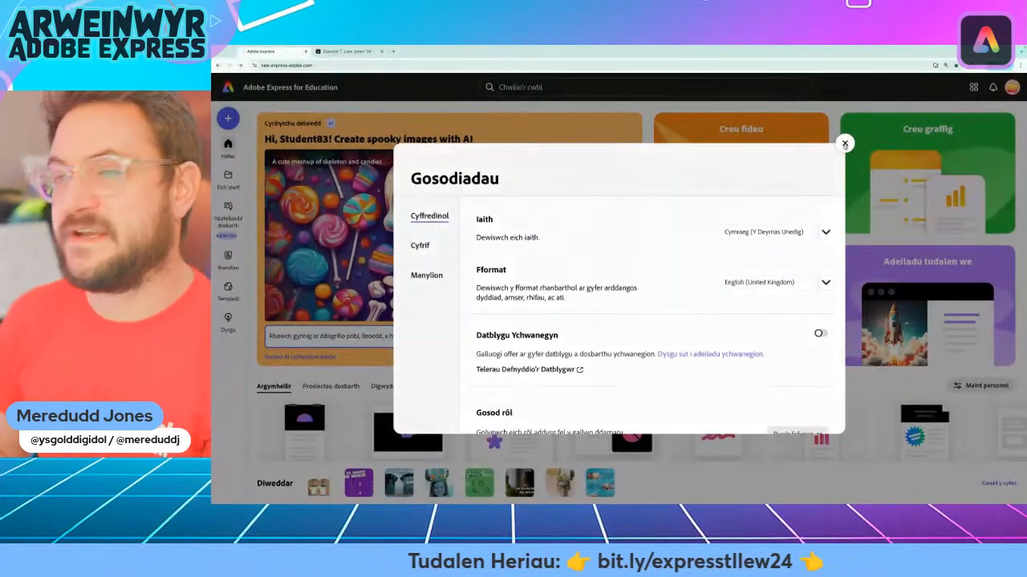
{"action": "left_click", "coordinate": [844, 144]}
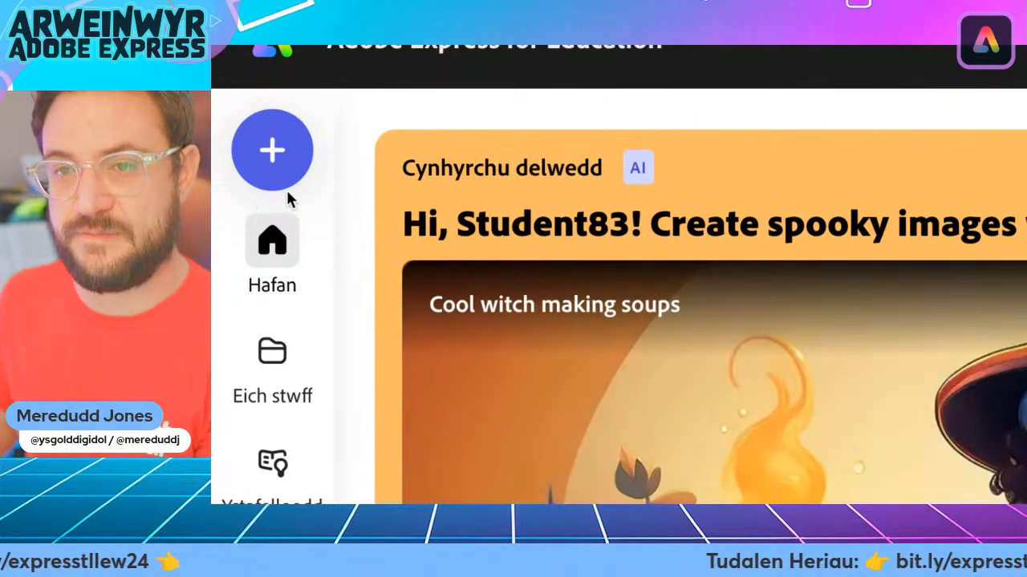
Create a blank 16:9 landscape design and name it "Crys t llew jones barti ddu"
{"action": "left_click", "coordinate": [294, 167]}
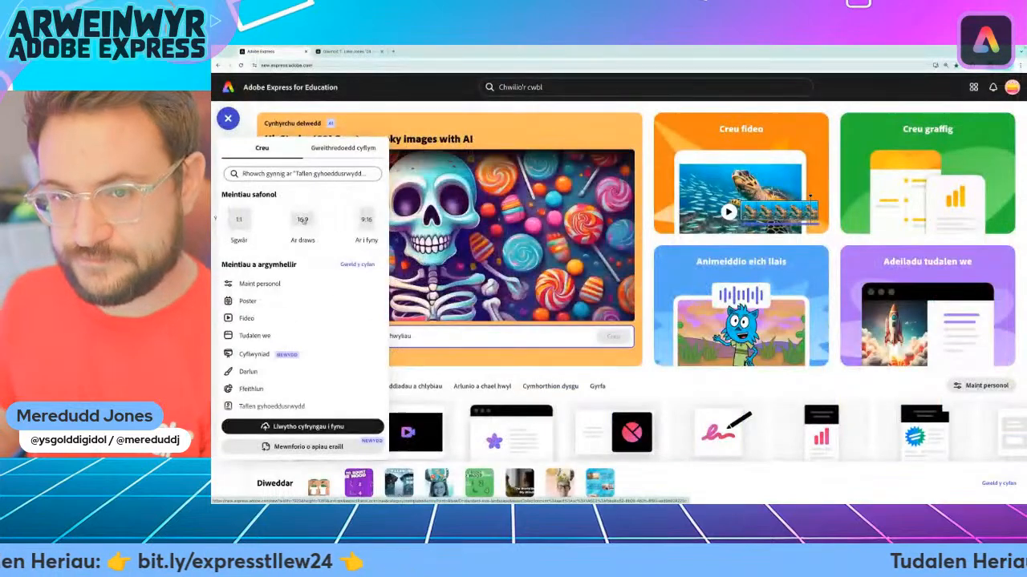
{"action": "left_click", "coordinate": [303, 221]}
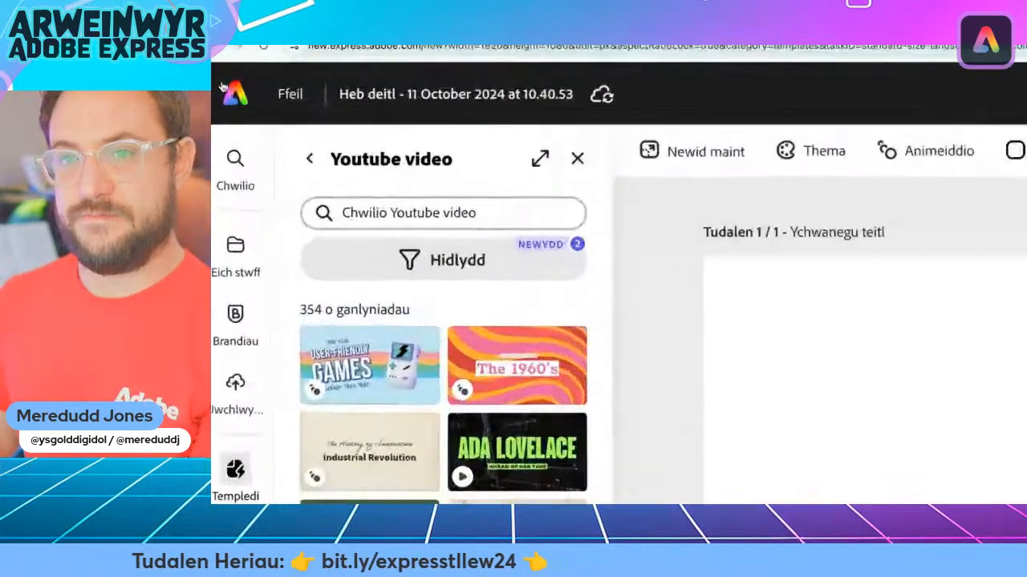
{"action": "left_click", "coordinate": [451, 99]}
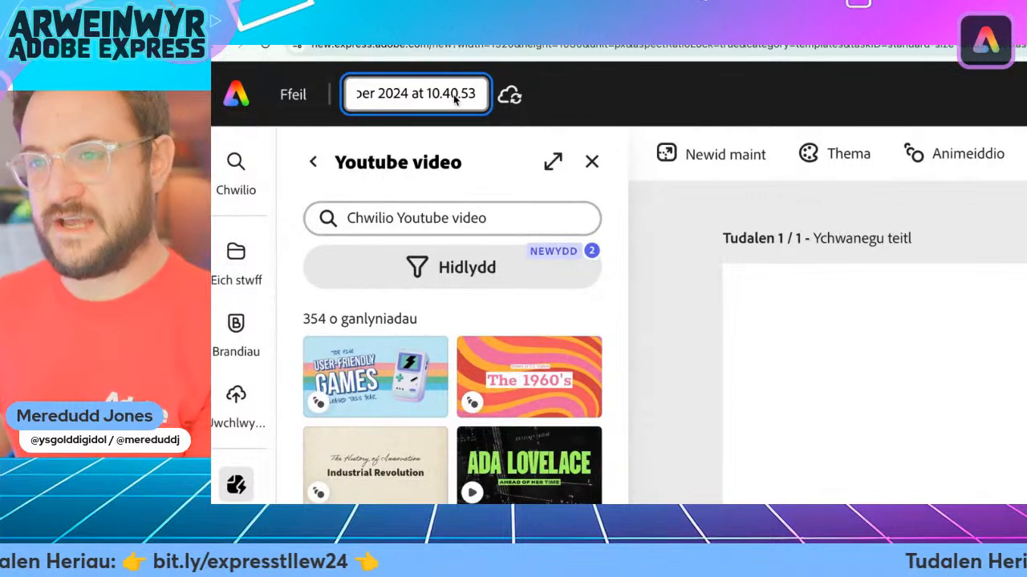
{"action": "key", "text": "ctrl+a"}
{"action": "type", "text": "C"}
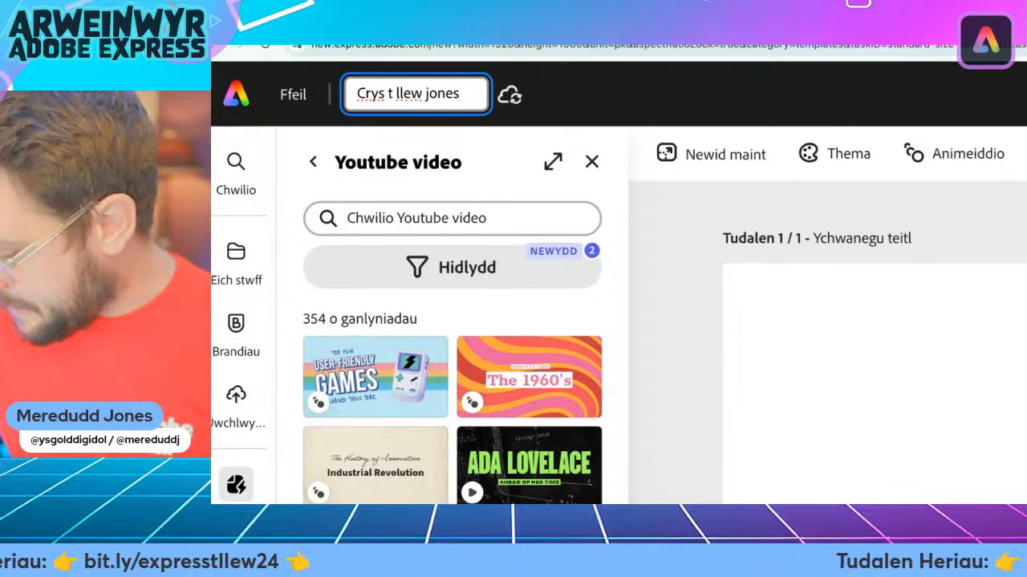
{"action": "type", "text": "bart"}
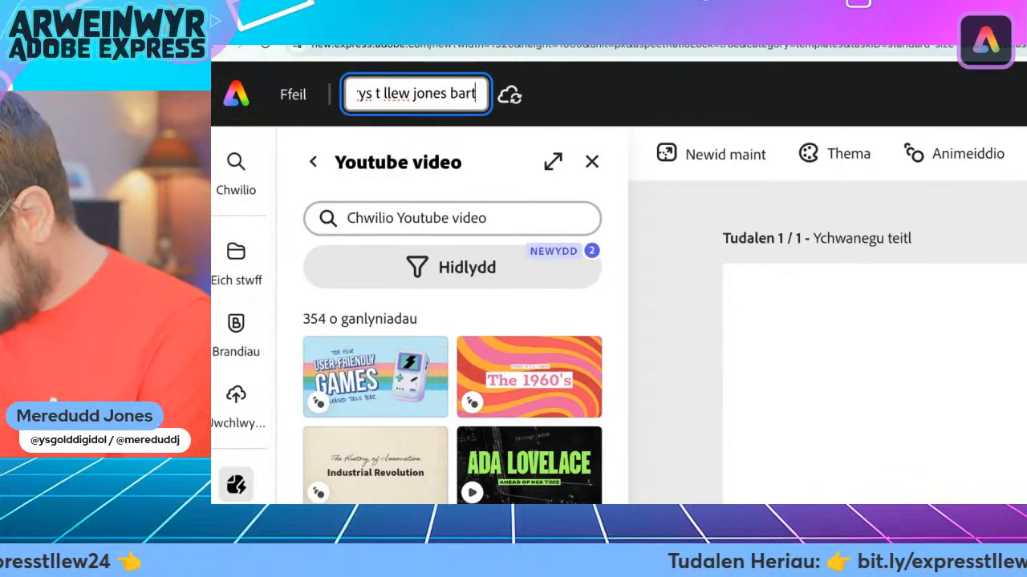
{"action": "type", "text": "i ddu"}
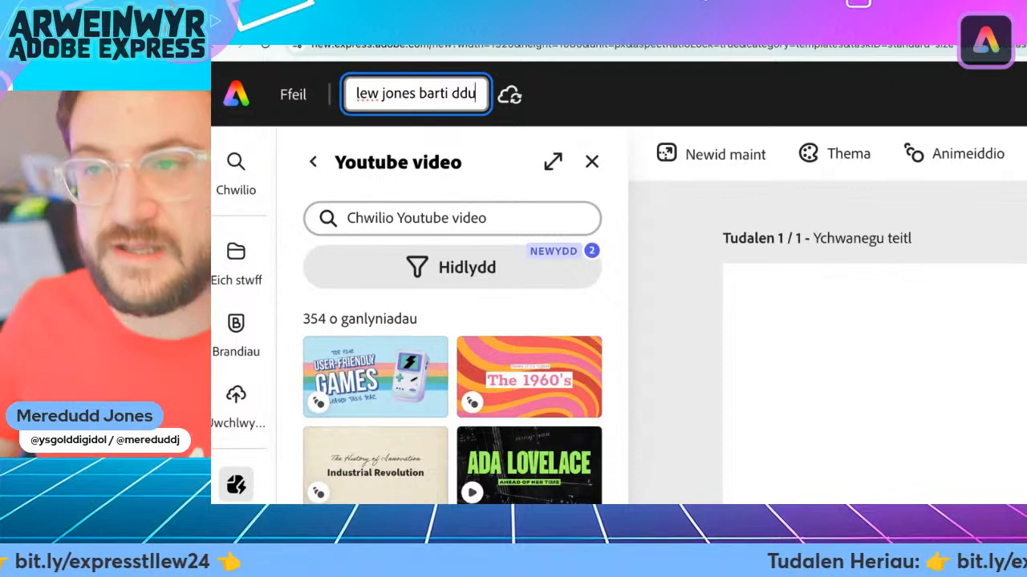
{"action": "key", "text": "Return"}
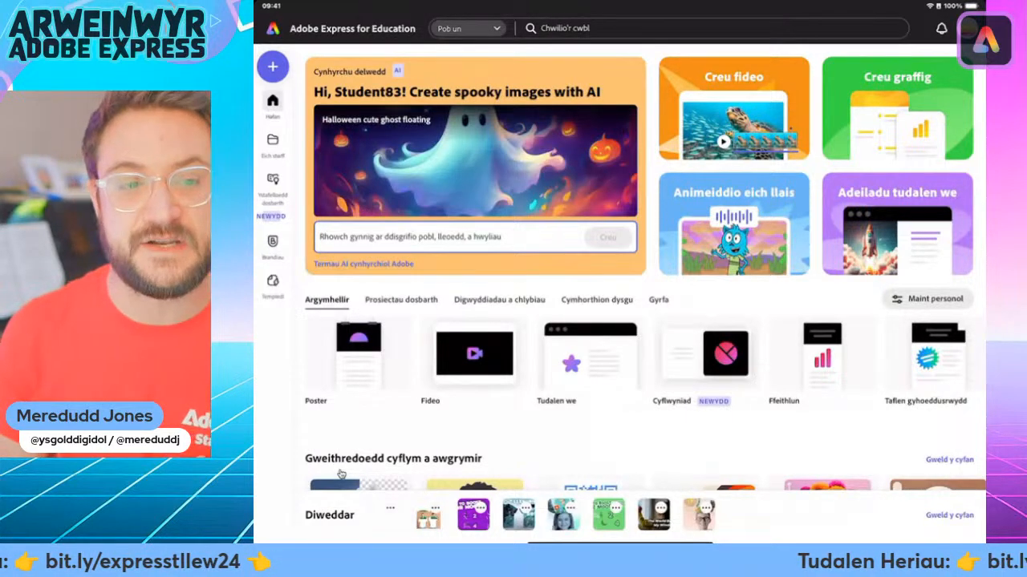
In Adobe Express on the iPad, create a blank 16:9 design and name it "Crys t llew jones twm sion cat"
{"action": "left_click", "coordinate": [272, 66]}
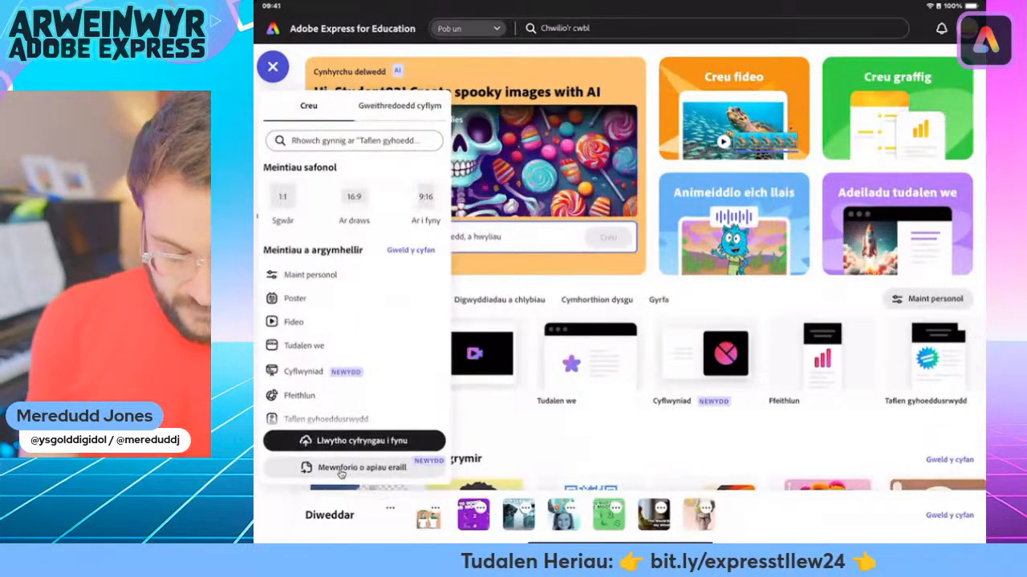
{"action": "left_click", "coordinate": [341, 467]}
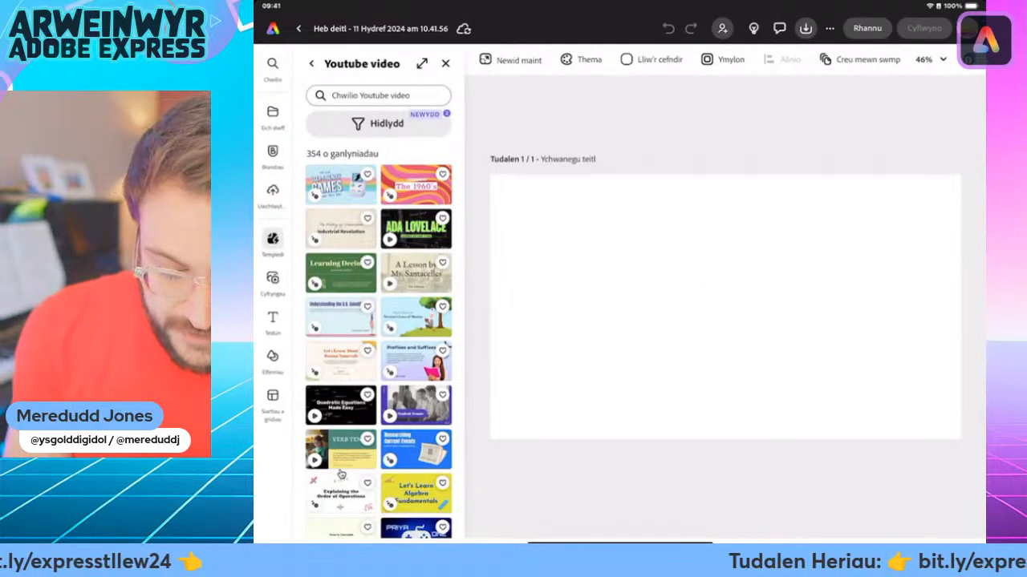
{"action": "left_click", "coordinate": [380, 29]}
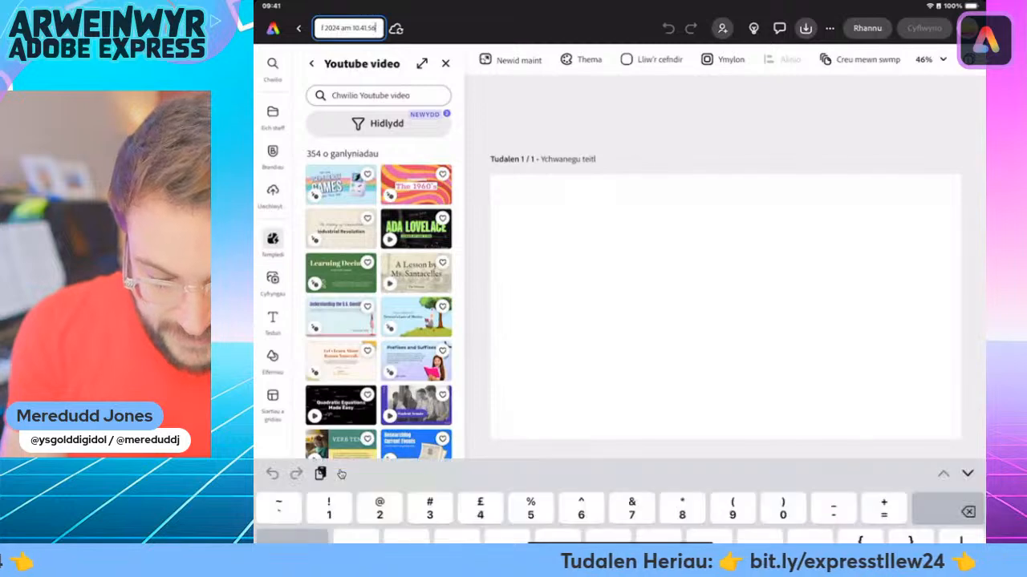
{"action": "key", "text": "BackSpace"}
{"action": "key", "text": "BackSpace"}
{"action": "key", "text": "BackSpace"}
{"action": "key", "text": "BackSpace"}
{"action": "key", "text": "BackSpace"}
{"action": "key", "text": "BackSpace"}
{"action": "key", "text": "BackSpace"}
{"action": "key", "text": "BackSpace"}
{"action": "key", "text": "BackSpace"}
{"action": "key", "text": "BackSpace"}
{"action": "key", "text": "BackSpace"}
{"action": "key", "text": "BackSpace"}
{"action": "key", "text": "BackSpace"}
{"action": "key", "text": "BackSpace"}
{"action": "key", "text": "BackSpace"}
{"action": "key", "text": "BackSpace"}
{"action": "key", "text": "BackSpace"}
{"action": "key", "text": "BackSpace"}
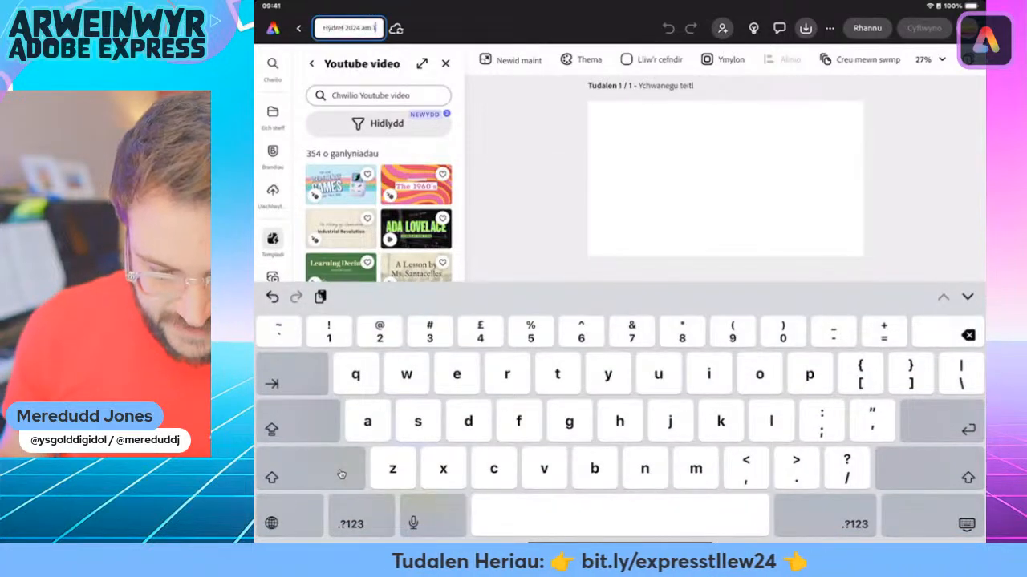
{"action": "key", "text": "BackSpace"}
{"action": "key", "text": "BackSpace"}
{"action": "key", "text": "BackSpace"}
{"action": "key", "text": "BackSpace"}
{"action": "key", "text": "BackSpace"}
{"action": "key", "text": "BackSpace"}
{"action": "key", "text": "BackSpace"}
{"action": "key", "text": "BackSpace"}
{"action": "key", "text": "BackSpace"}
{"action": "key", "text": "BackSpace"}
{"action": "key", "text": "BackSpace"}
{"action": "key", "text": "BackSpace"}
{"action": "key", "text": "BackSpace"}
{"action": "key", "text": "BackSpace"}
{"action": "key", "text": "BackSpace"}
{"action": "key", "text": "BackSpace"}
{"action": "key", "text": "BackSpace"}
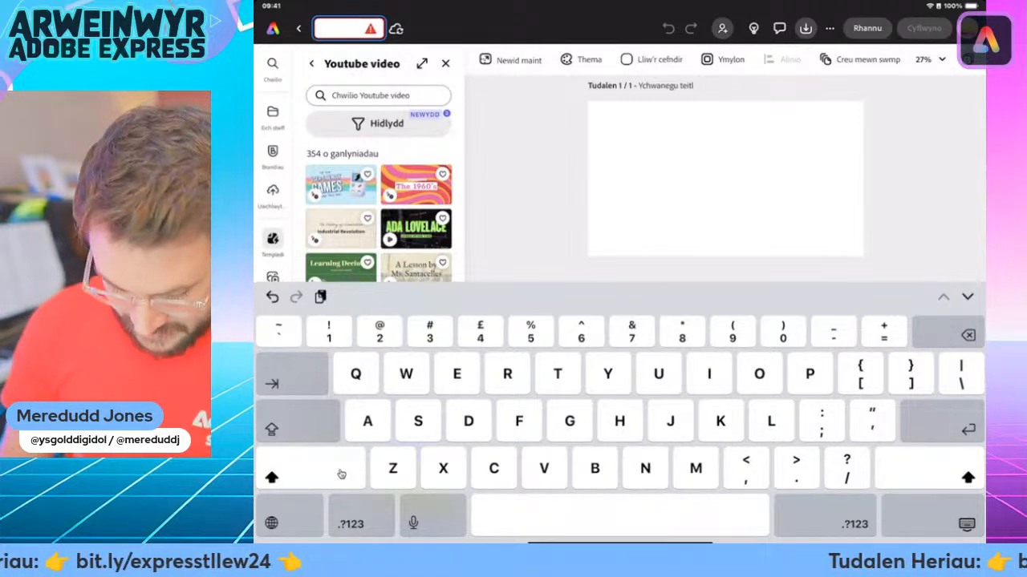
{"action": "type", "text": "Crys t"}
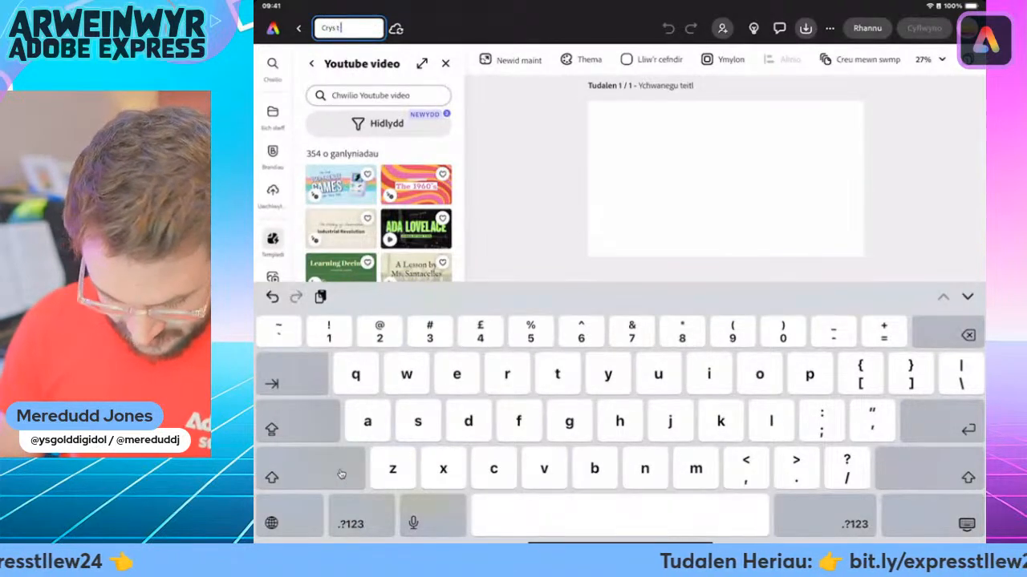
{"action": "type", "text": "llew jones"}
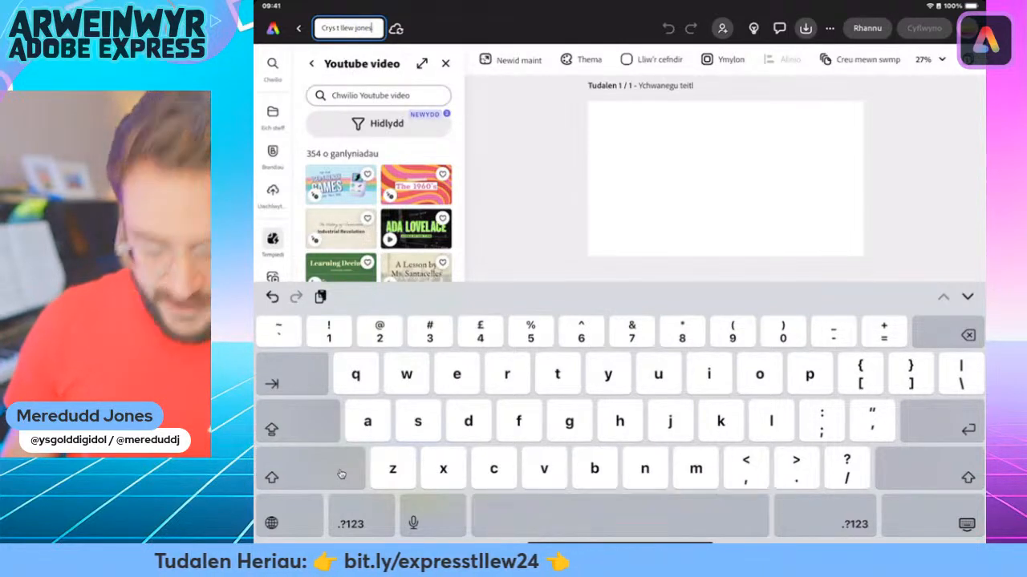
{"action": "type", "text": " twm"}
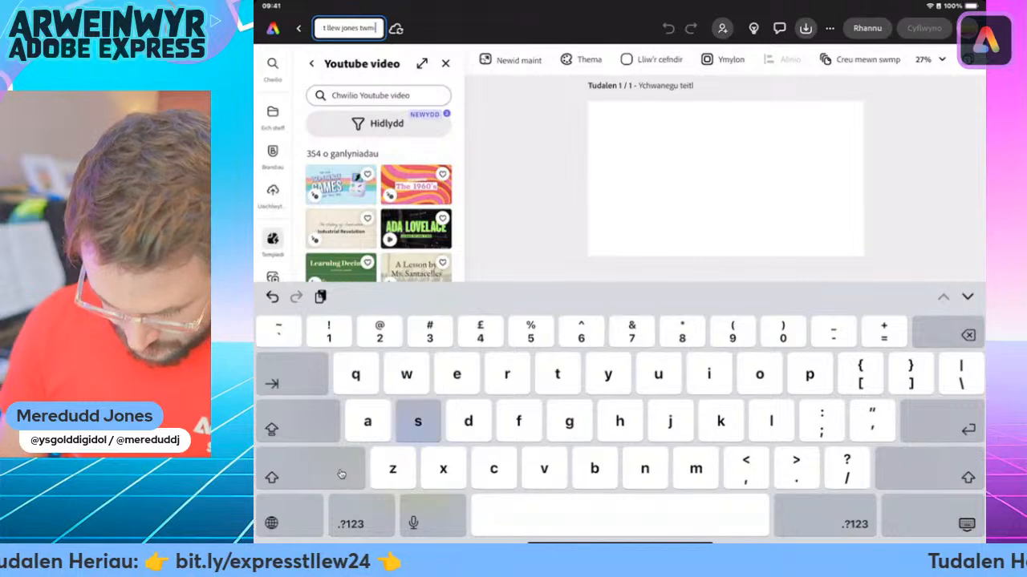
{"action": "type", "text": " sion cat"}
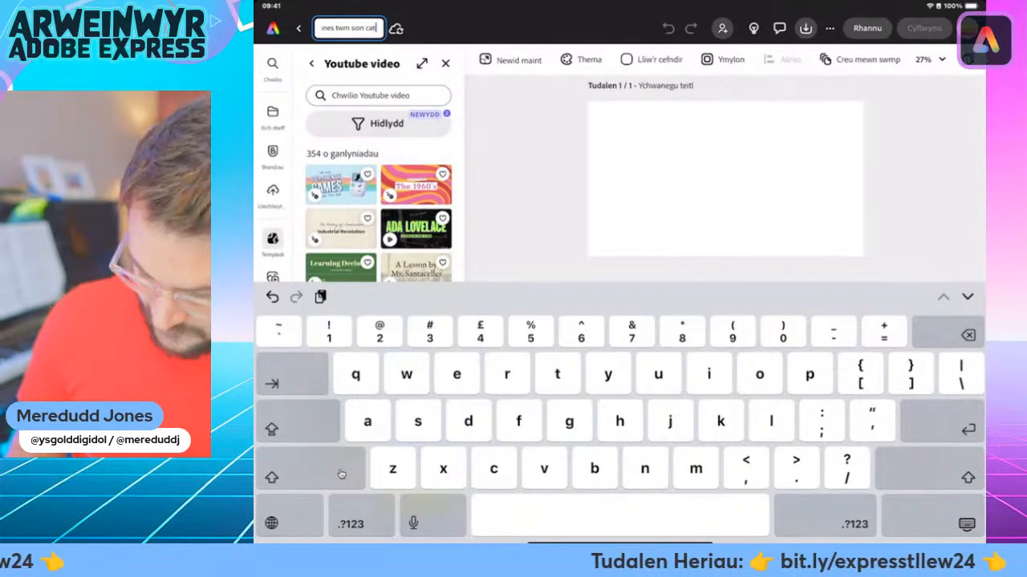
{"action": "key", "text": "Return"}
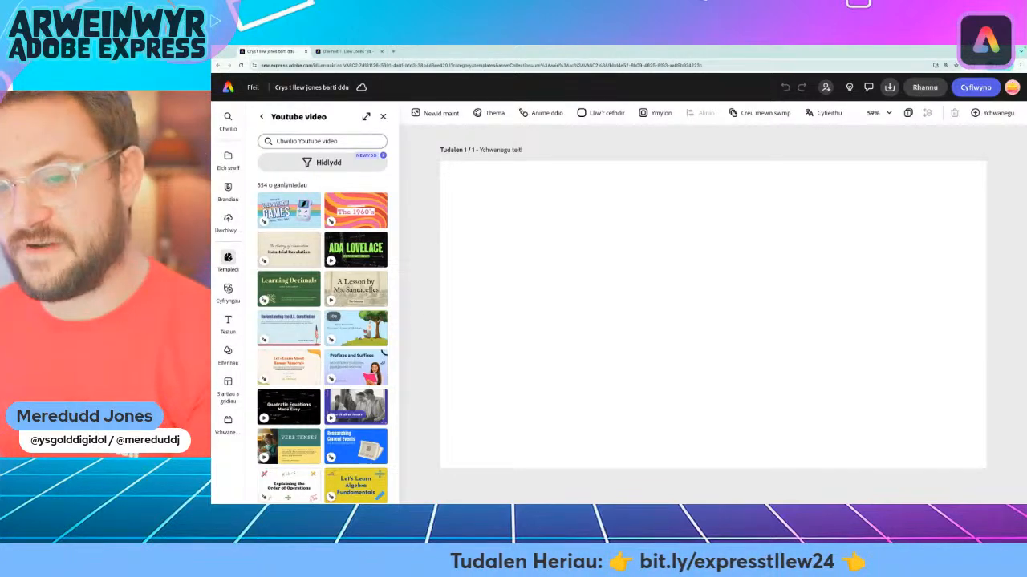
In the Barti Ddu design in the desktop browser, search the stock photos for "t shirt front and back"
{"action": "mouse_move", "coordinate": [223, 285]}
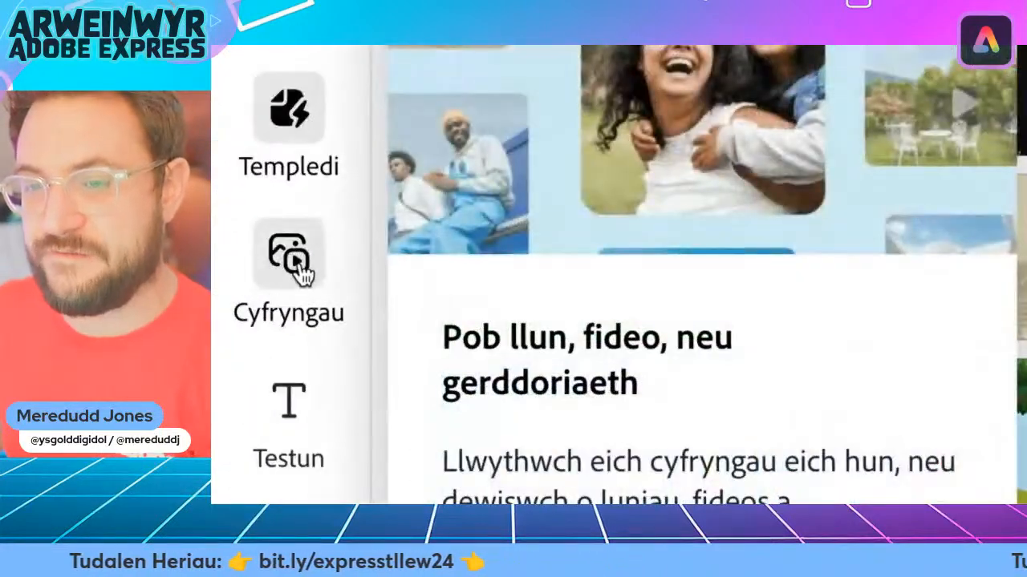
{"action": "left_click", "coordinate": [259, 278]}
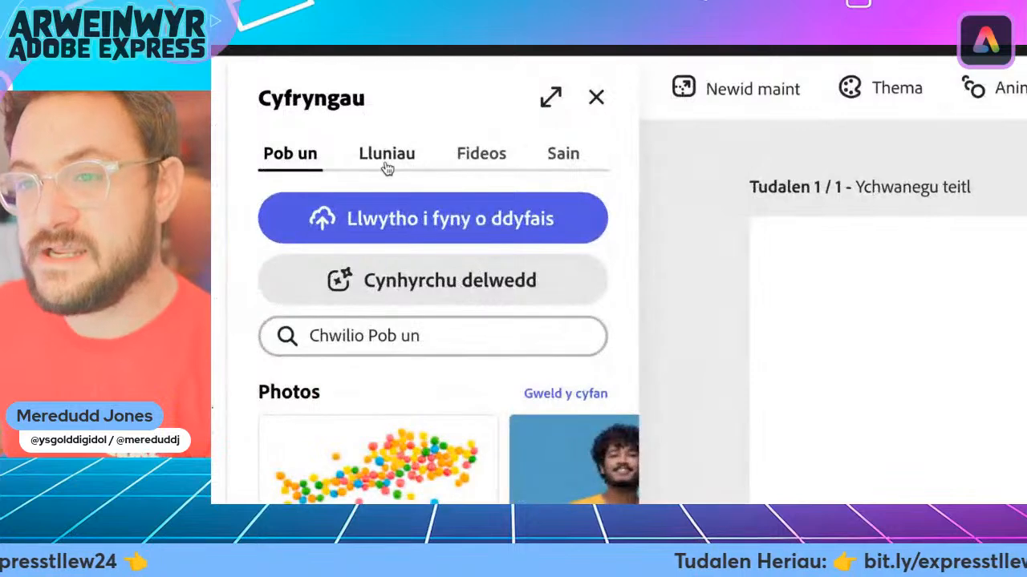
{"action": "left_click", "coordinate": [376, 168]}
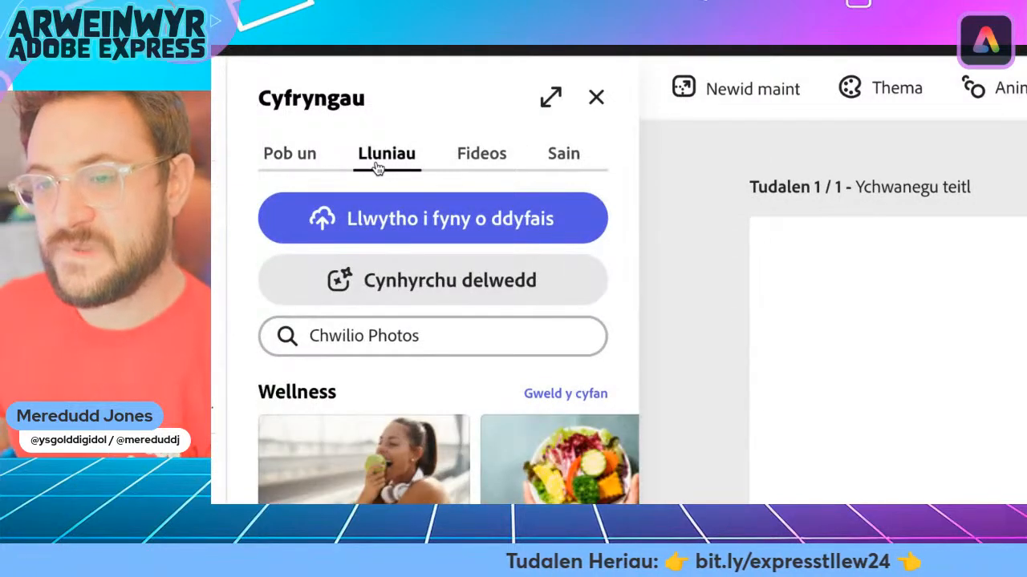
{"action": "left_click", "coordinate": [361, 337]}
{"action": "type", "text": "t"}
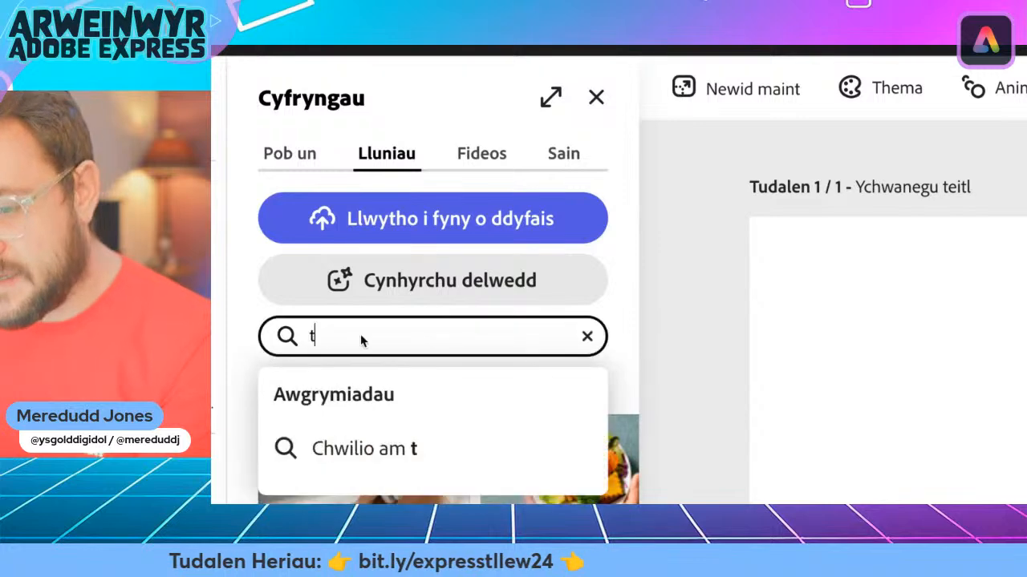
{"action": "type", "text": " shirt "}
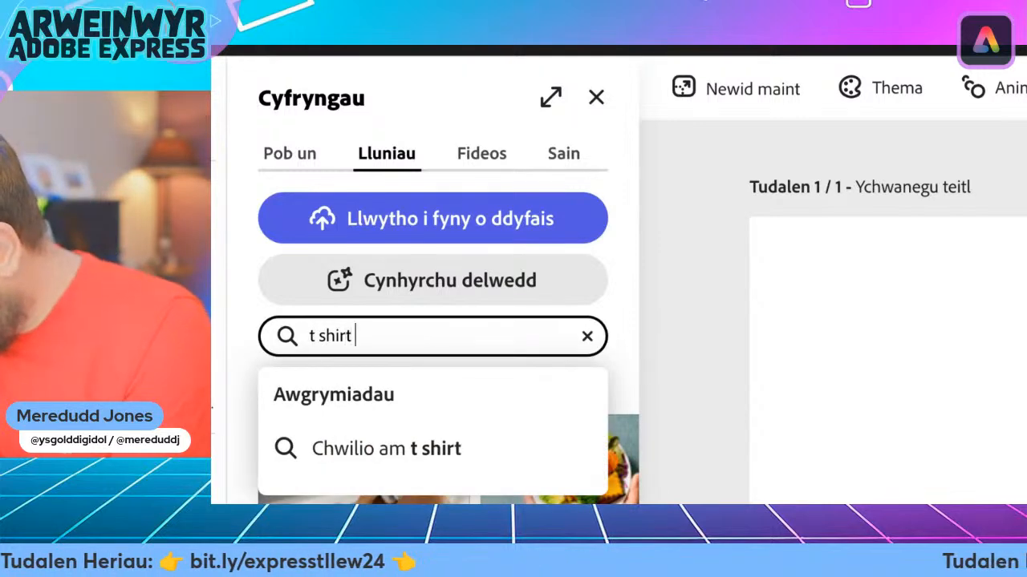
{"action": "type", "text": "front and "}
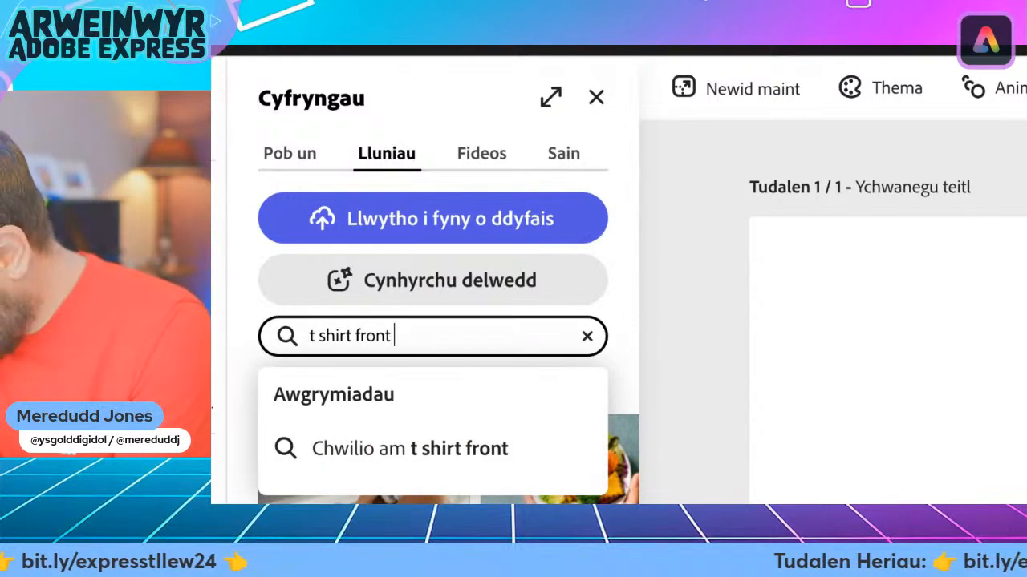
{"action": "type", "text": "back"}
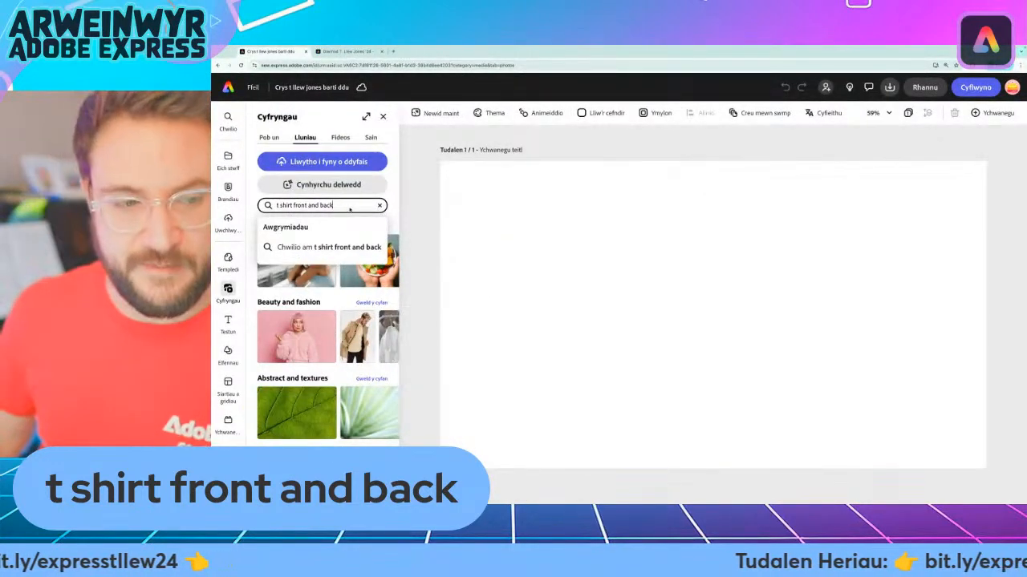
{"action": "key", "text": "Return"}
{"action": "scroll", "coordinate": [346, 207], "scroll_direction": "down", "scroll_amount": 1}
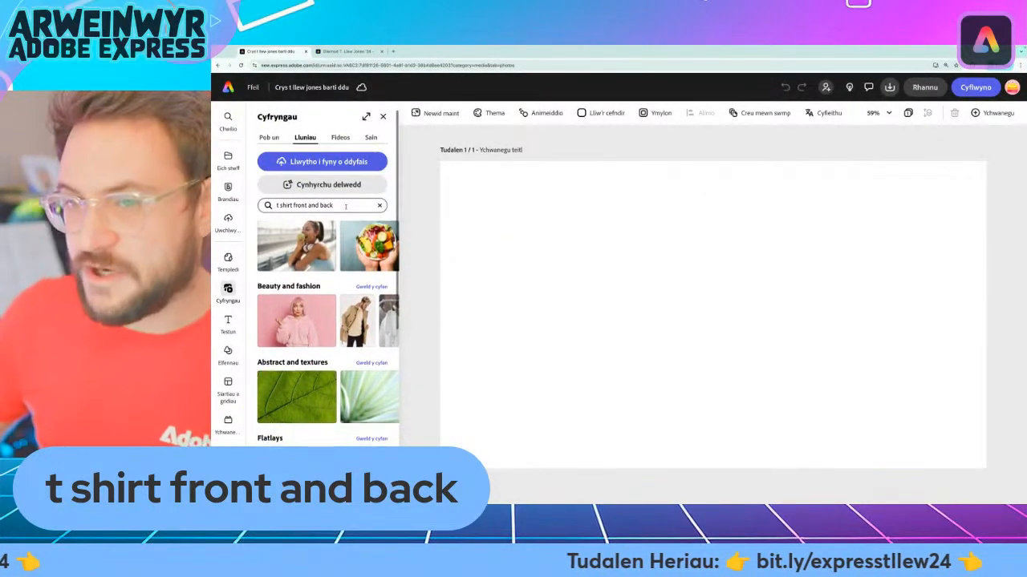
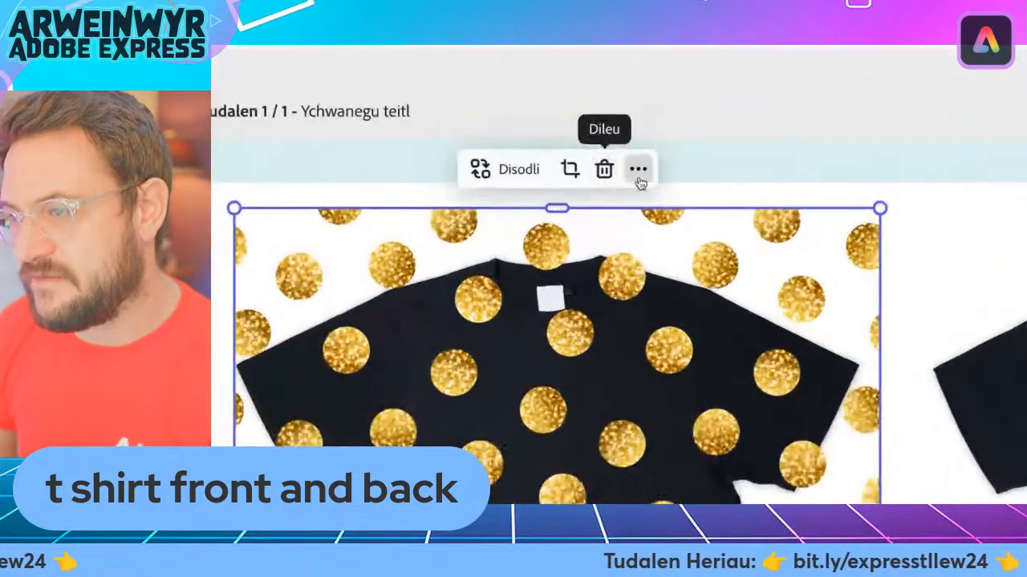
Duplicate the gold-dot pattern, place the copy over the back T-shirt, and move the T-shirt cutout layer to the top of the stack
{"action": "left_click", "coordinate": [638, 178]}
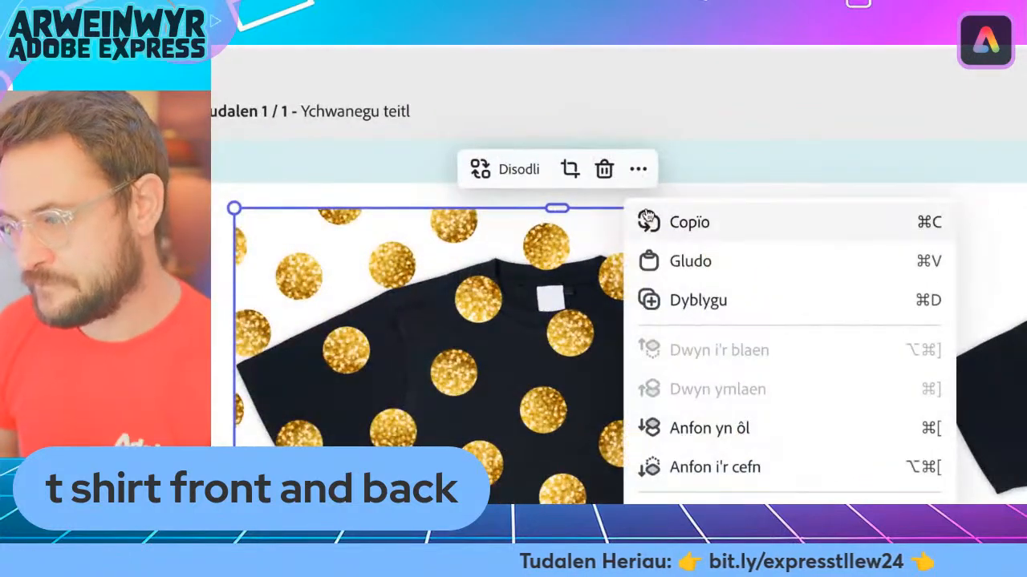
{"action": "left_click", "coordinate": [698, 302]}
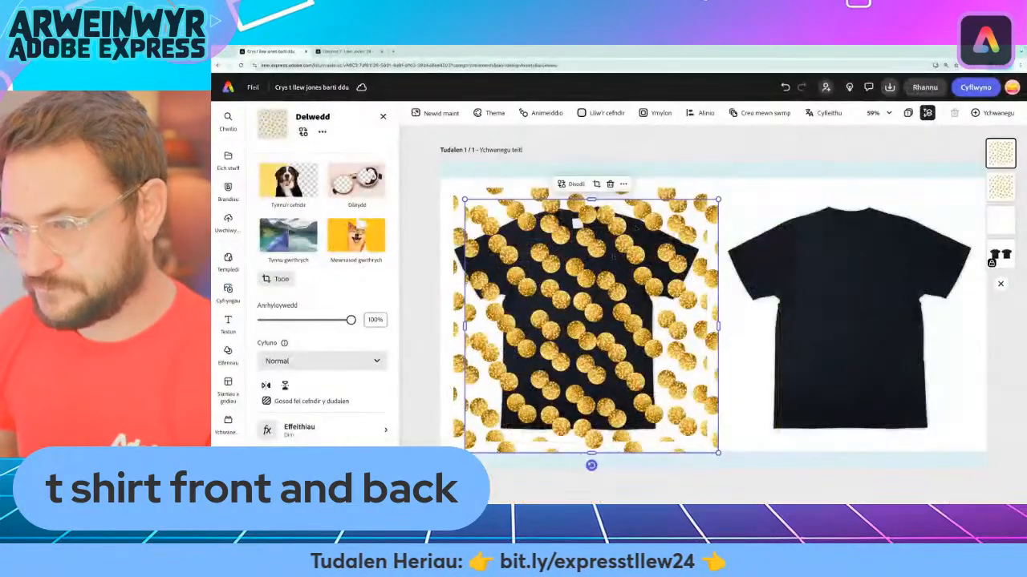
{"action": "left_click_drag", "start_coordinate": [605, 293], "coordinate": [851, 285]}
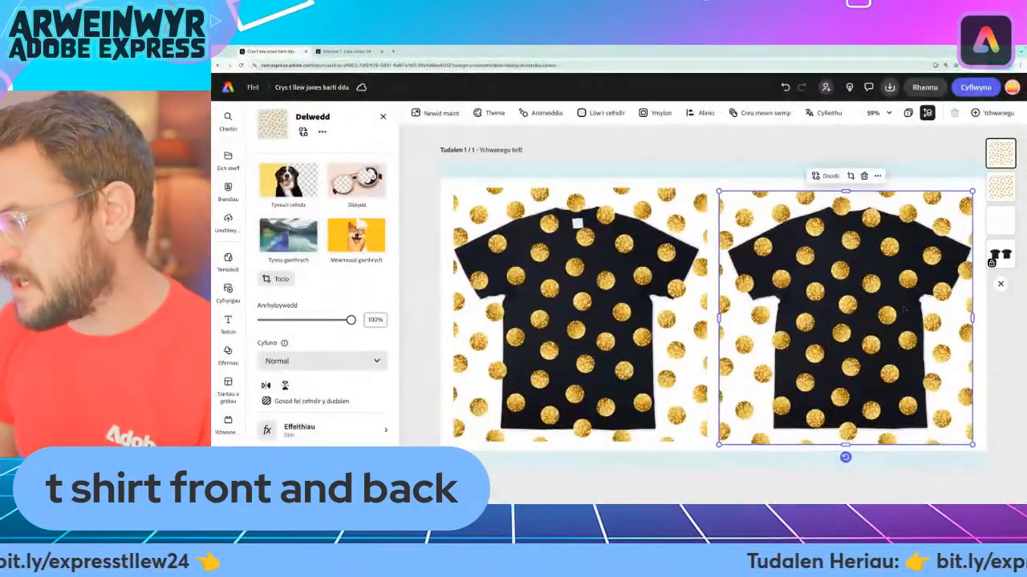
{"action": "left_click_drag", "start_coordinate": [903, 310], "coordinate": [898, 308]}
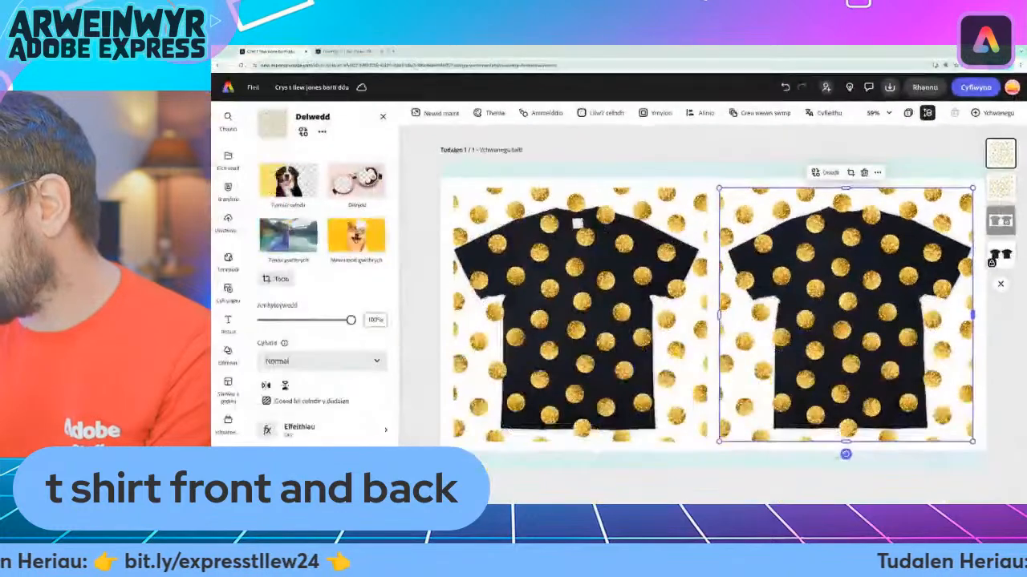
{"action": "left_click_drag", "start_coordinate": [940, 230], "coordinate": [1008, 147]}
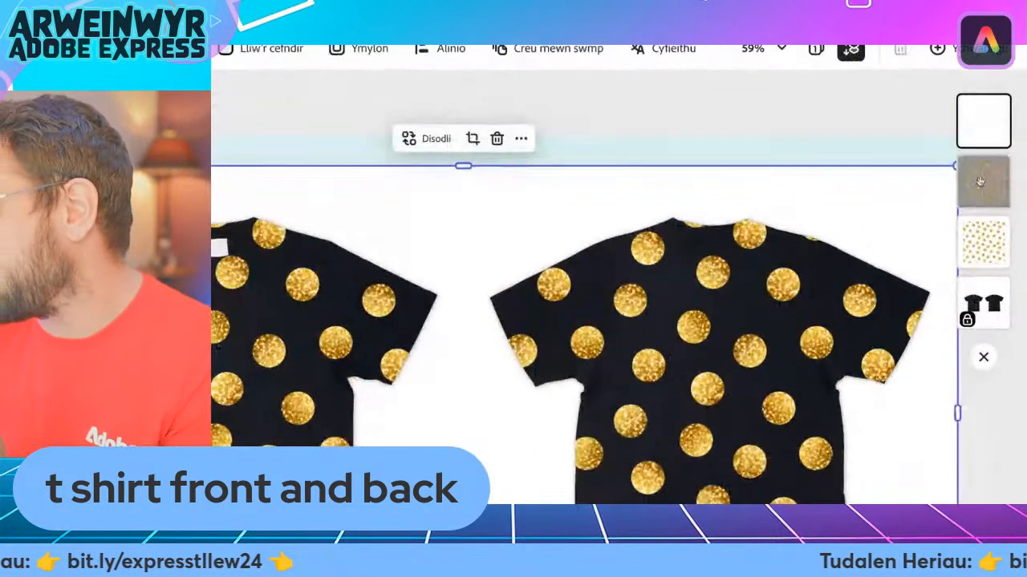
Lower the opacity of the back shirt's gold-dot pattern to 30% and fade the front shirt's pattern to a similar level
{"action": "left_click", "coordinate": [1000, 186]}
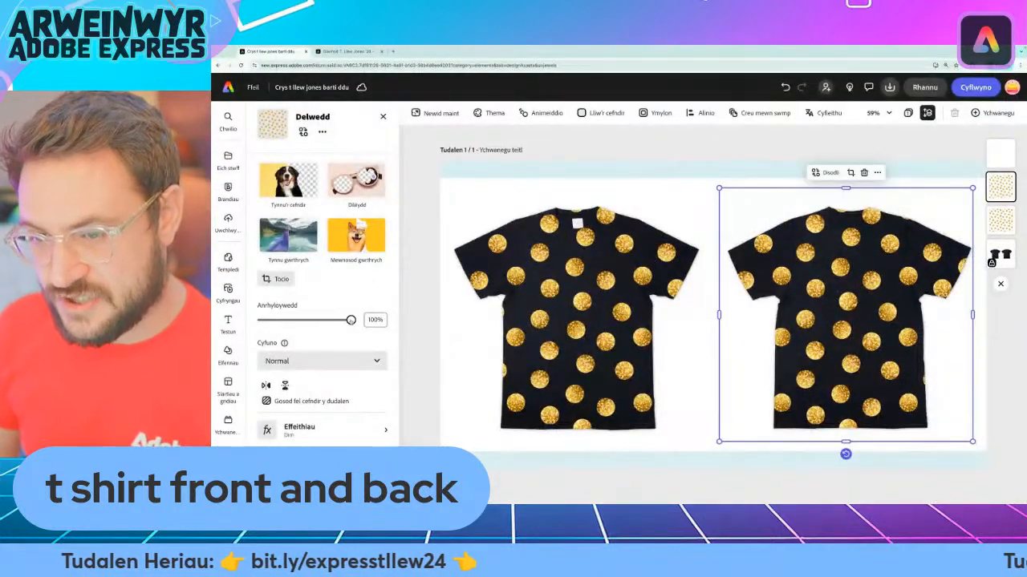
{"action": "left_click_drag", "start_coordinate": [350, 321], "coordinate": [300, 320]}
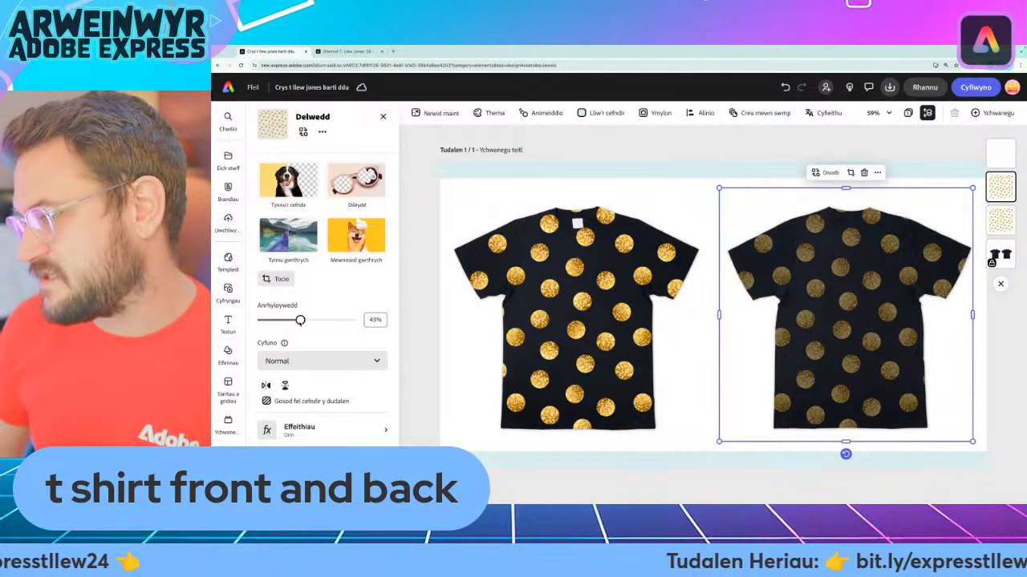
{"action": "left_click_drag", "start_coordinate": [300, 320], "coordinate": [289, 320]}
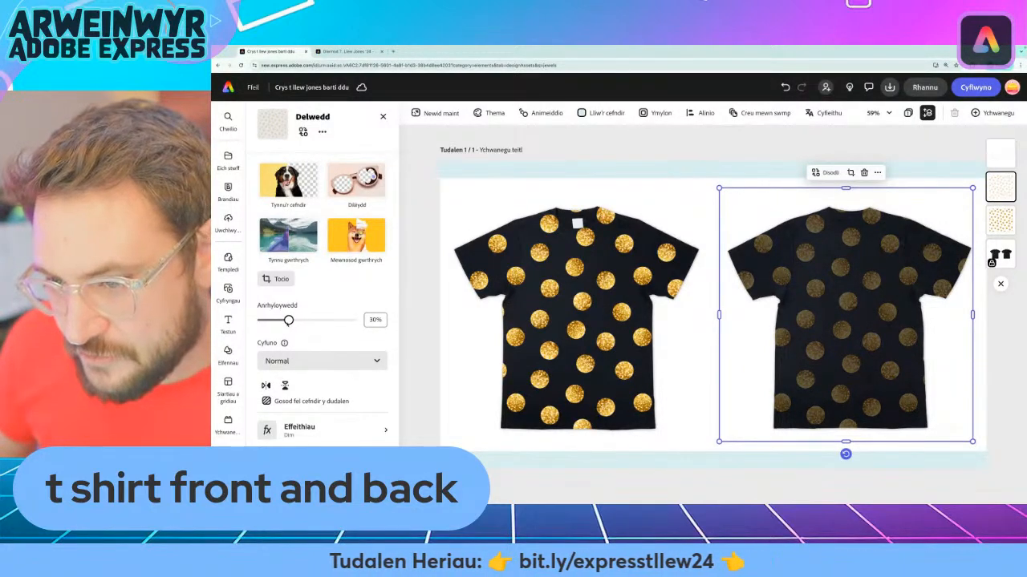
{"action": "left_click", "coordinate": [578, 321]}
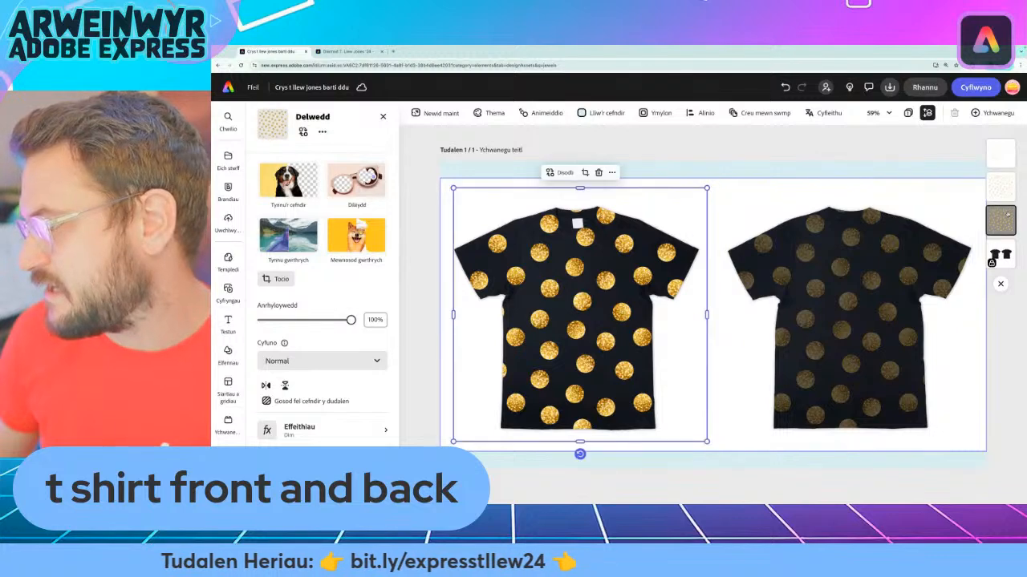
{"action": "left_click_drag", "start_coordinate": [344, 320], "coordinate": [305, 320]}
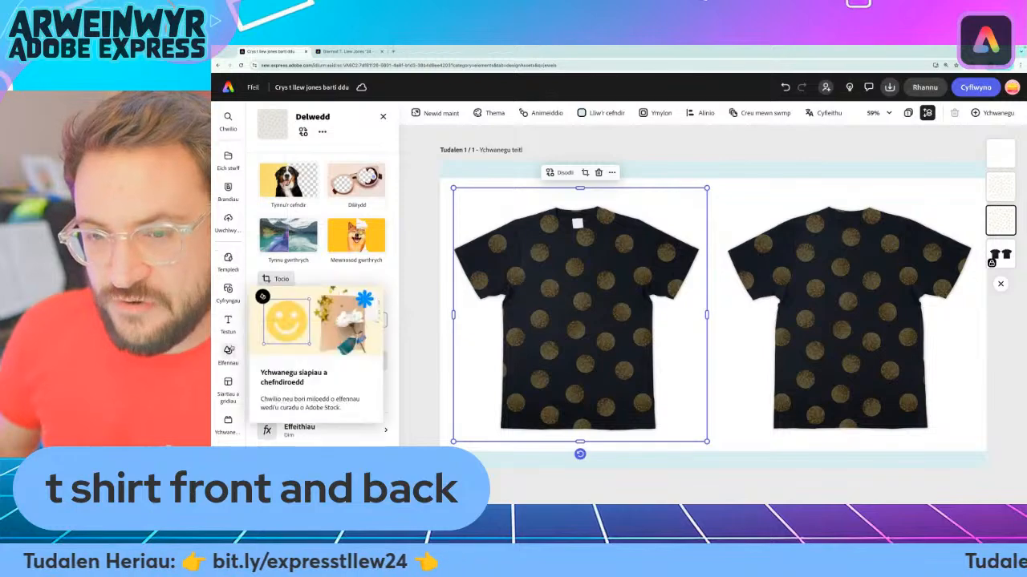
Search the design assets for "water" in place of the previous jewels search
{"action": "left_click", "coordinate": [228, 353]}
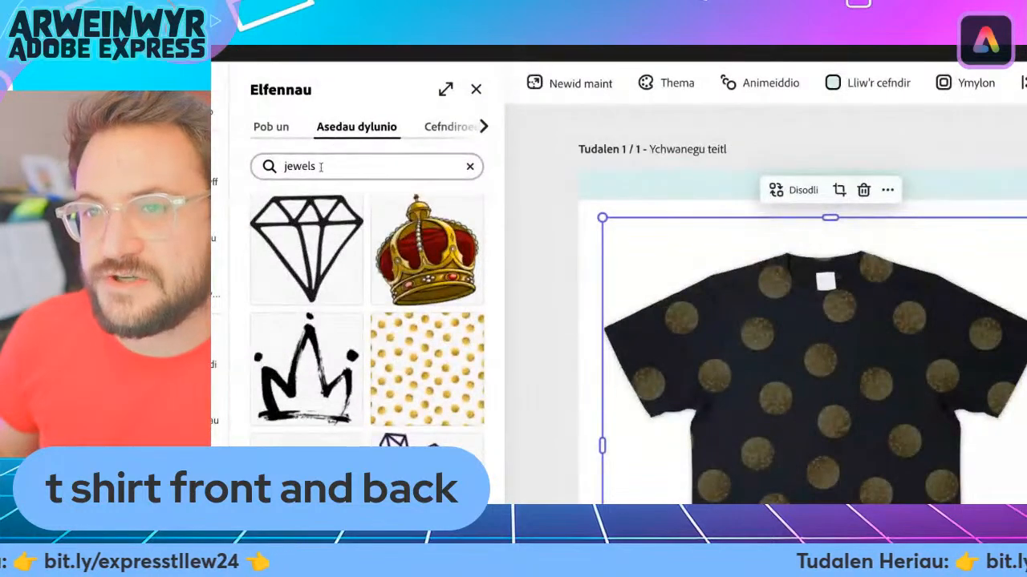
{"action": "left_click", "coordinate": [471, 167]}
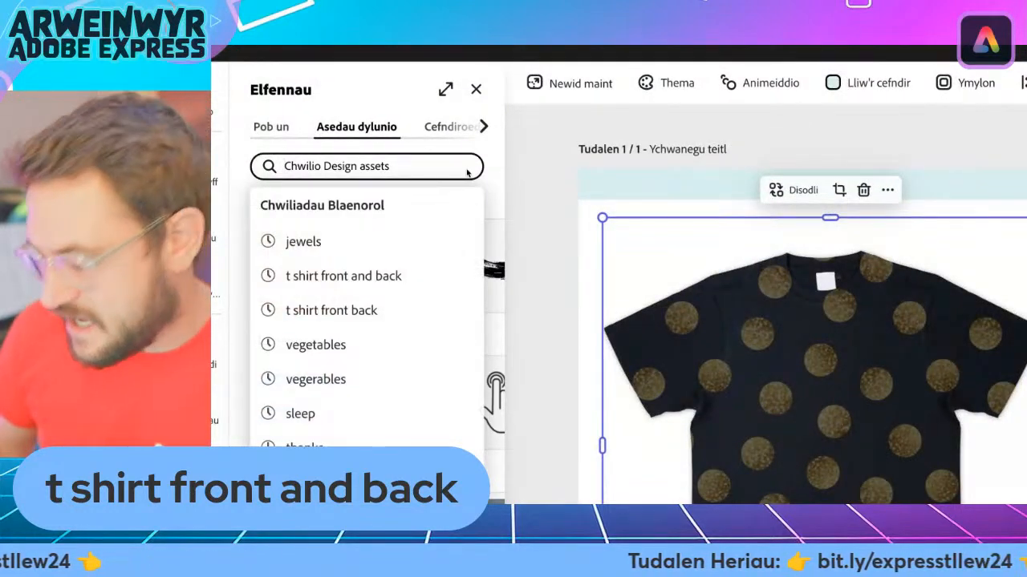
{"action": "type", "text": "water"}
{"action": "key", "text": "Return"}
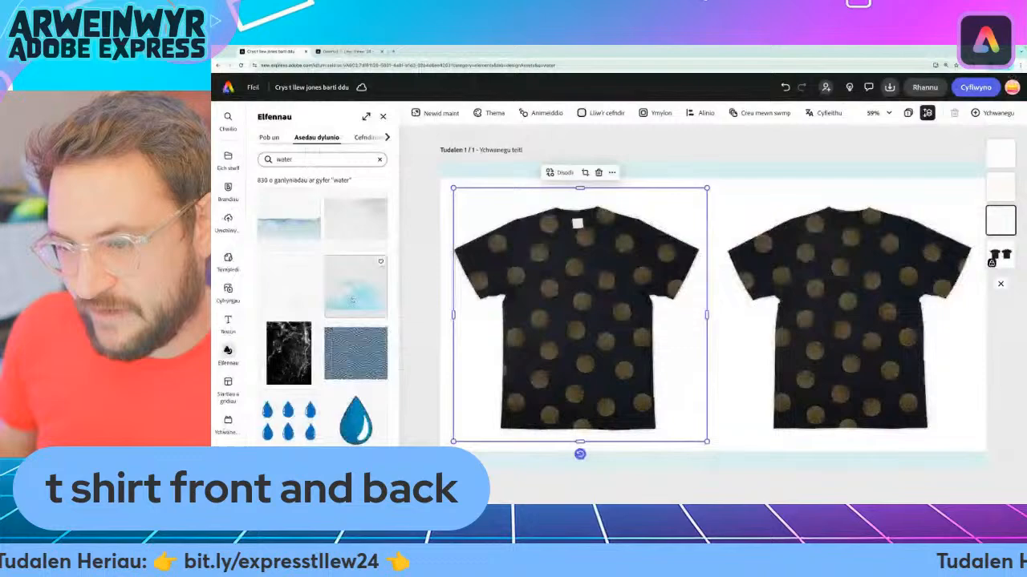
Browse the water design assets for a splash or wave graphic that suits the T-shirt
{"action": "scroll", "coordinate": [439, 307], "scroll_direction": "down", "scroll_amount": 5}
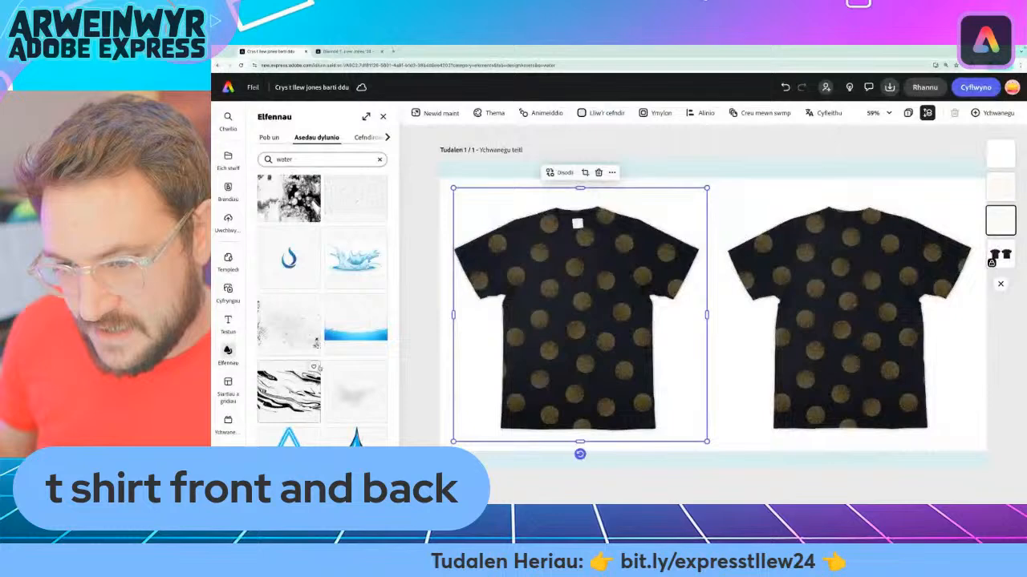
{"action": "scroll", "coordinate": [341, 335], "scroll_direction": "down", "scroll_amount": 2}
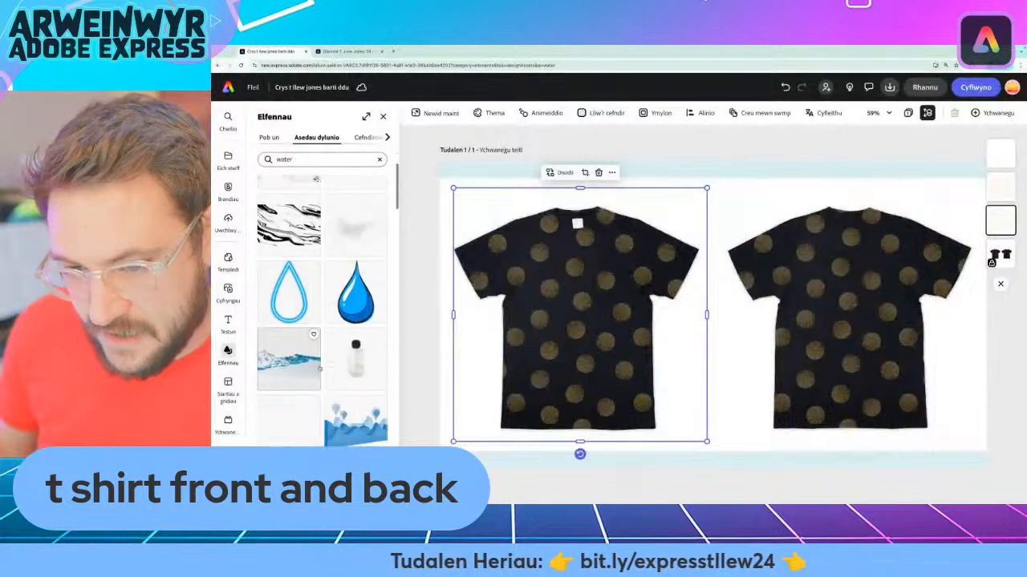
{"action": "scroll", "coordinate": [339, 416], "scroll_direction": "down", "scroll_amount": 3}
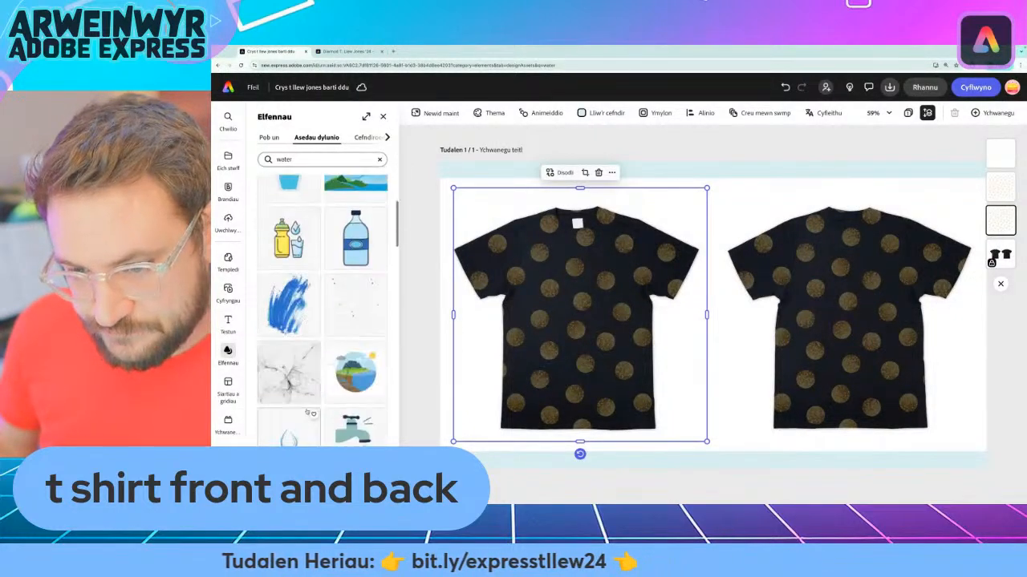
{"action": "scroll", "coordinate": [368, 335], "scroll_direction": "down", "scroll_amount": 3}
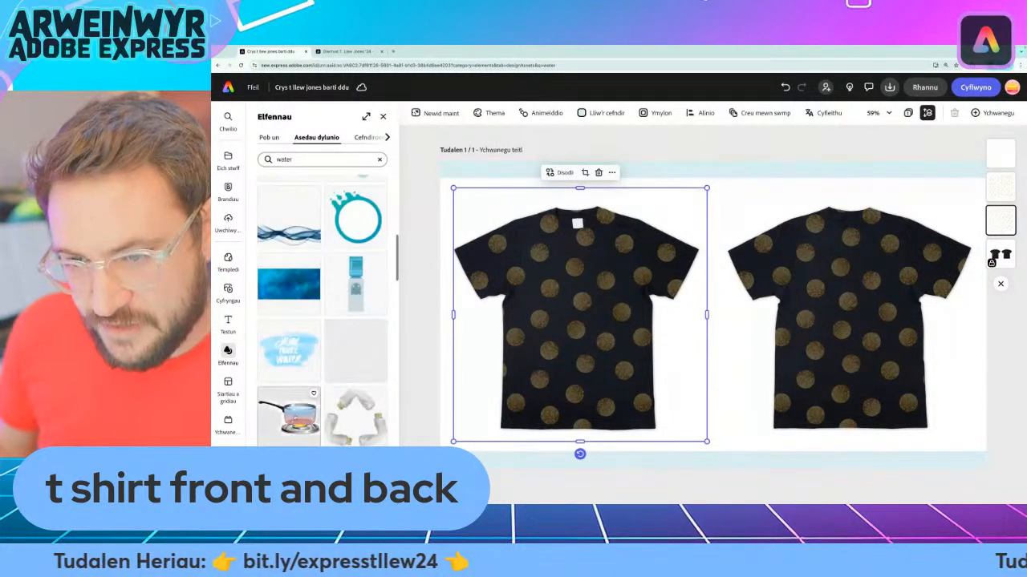
{"action": "scroll", "coordinate": [295, 334], "scroll_direction": "up", "scroll_amount": 5}
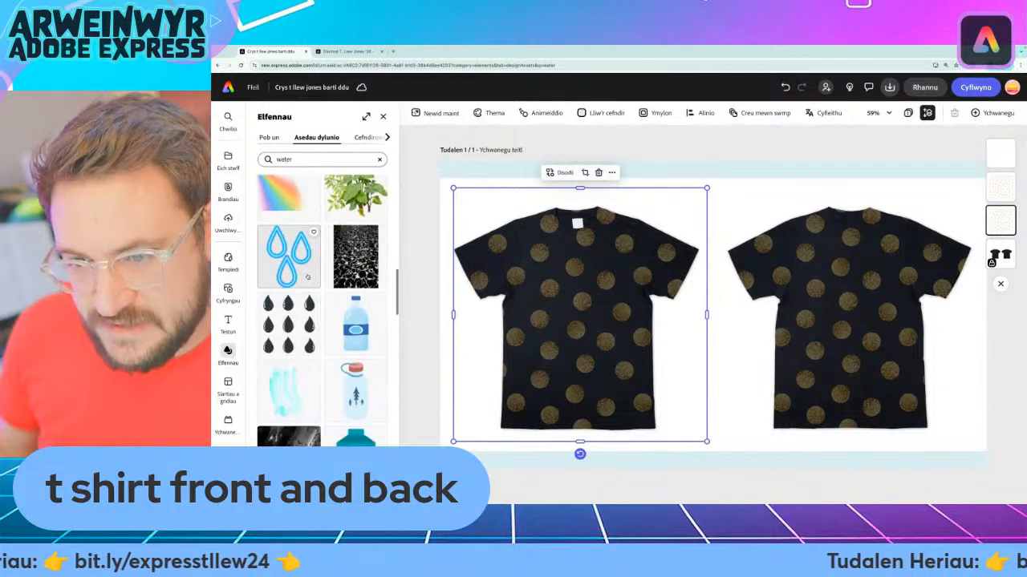
{"action": "scroll", "coordinate": [295, 334], "scroll_direction": "down", "scroll_amount": 3}
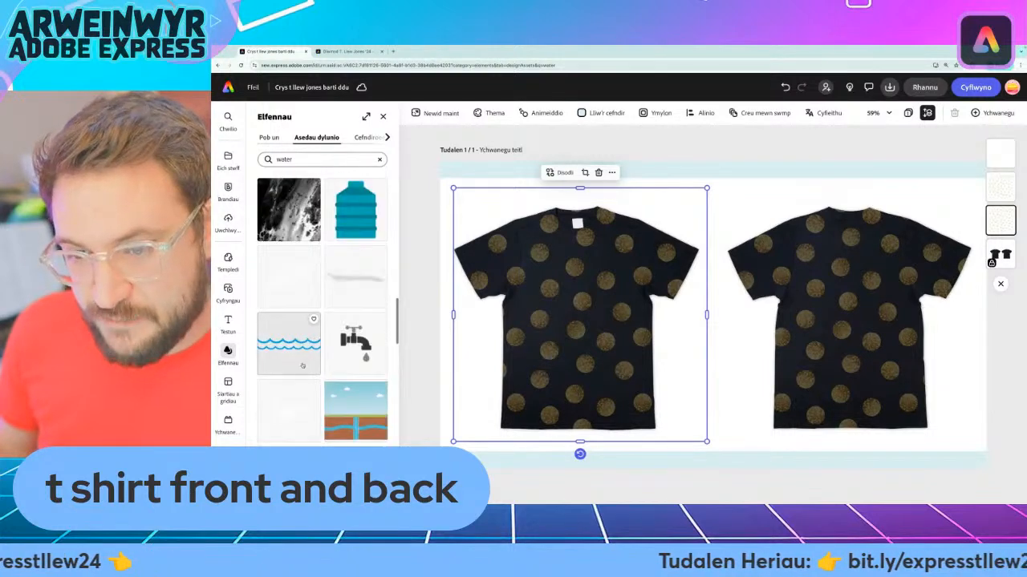
{"action": "scroll", "coordinate": [303, 365], "scroll_direction": "down", "scroll_amount": 6}
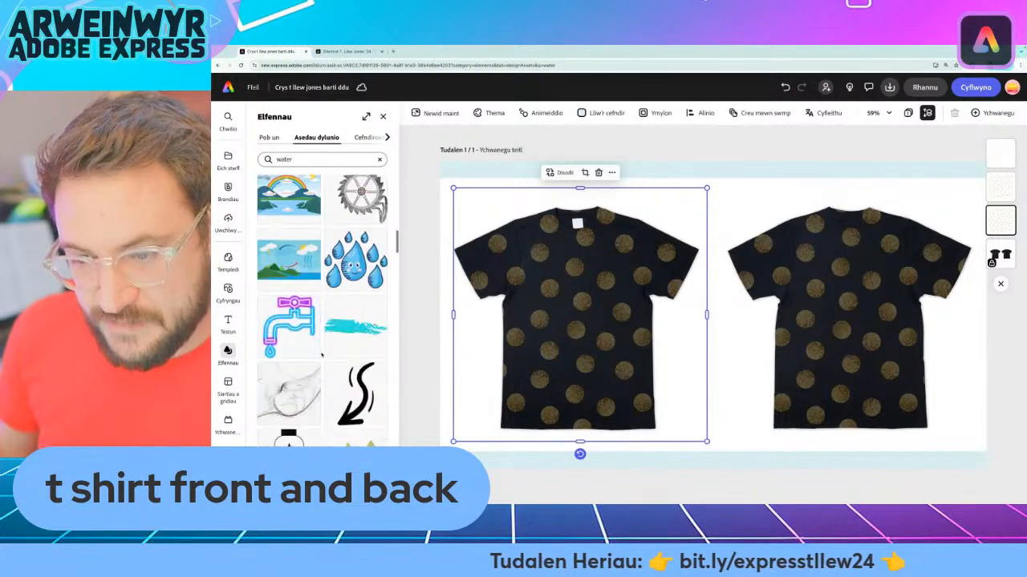
{"action": "scroll", "coordinate": [321, 354], "scroll_direction": "down", "scroll_amount": 2}
{"action": "scroll", "coordinate": [305, 371], "scroll_direction": "down", "scroll_amount": 10}
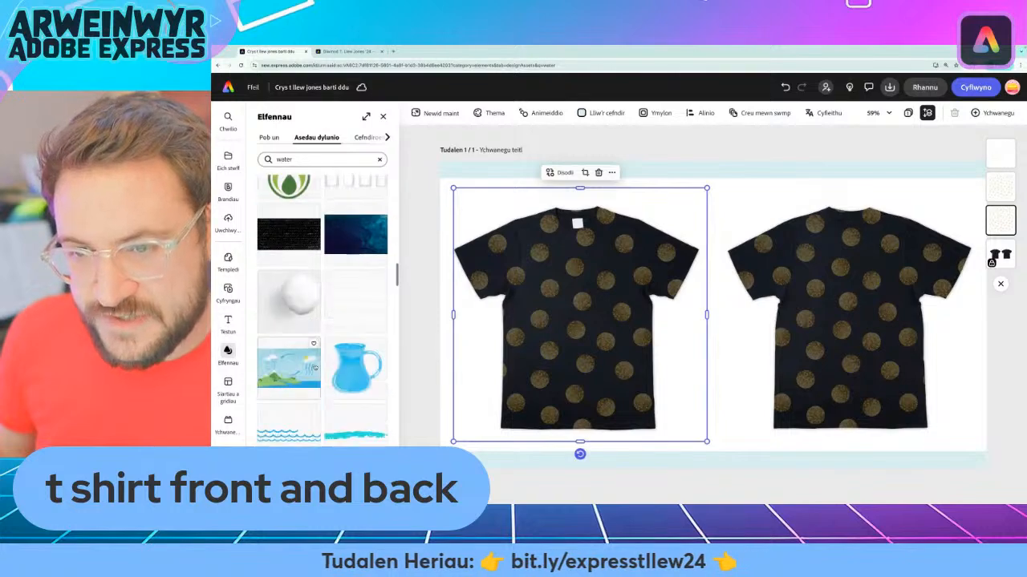
{"action": "scroll", "coordinate": [273, 321], "scroll_direction": "down", "scroll_amount": 3}
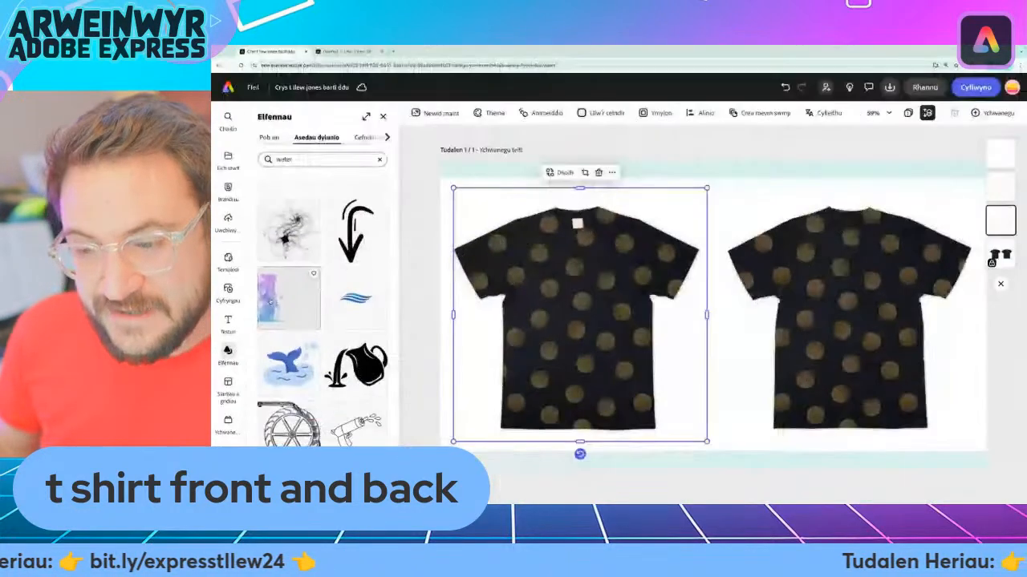
{"action": "scroll", "coordinate": [413, 377], "scroll_direction": "down", "scroll_amount": 5}
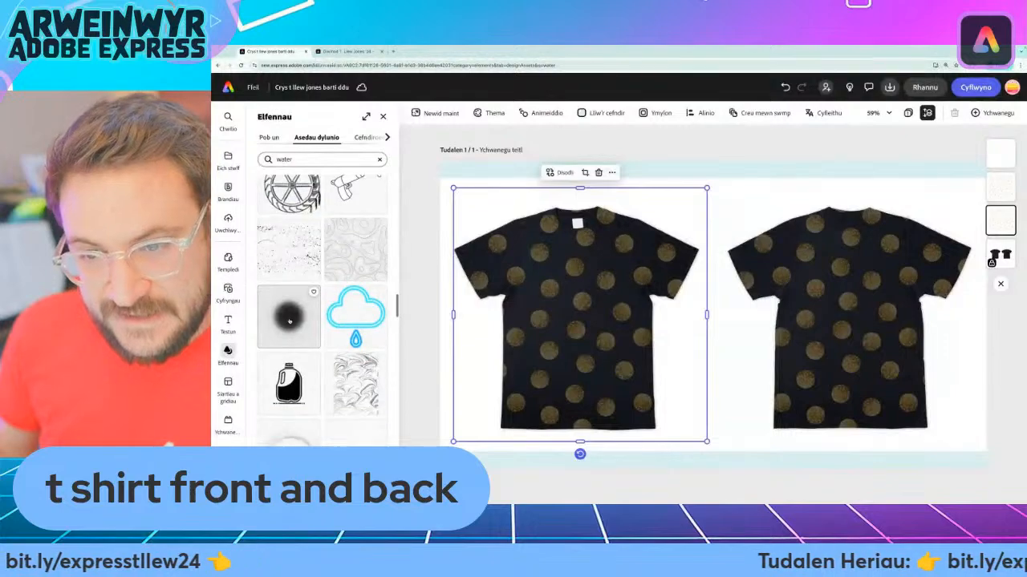
{"action": "scroll", "coordinate": [320, 313], "scroll_direction": "down", "scroll_amount": 8}
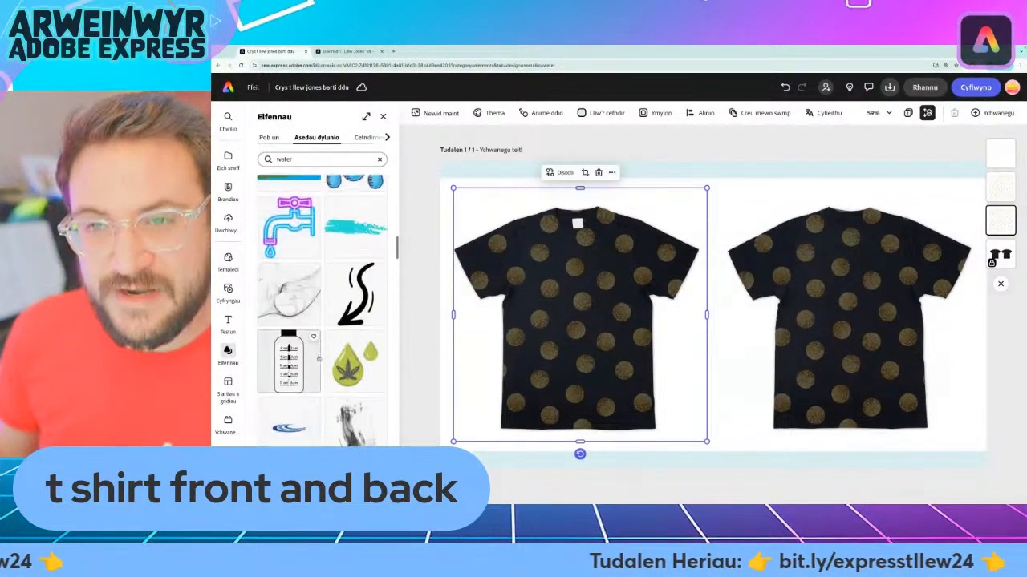
{"action": "scroll", "coordinate": [321, 313], "scroll_direction": "down", "scroll_amount": 3}
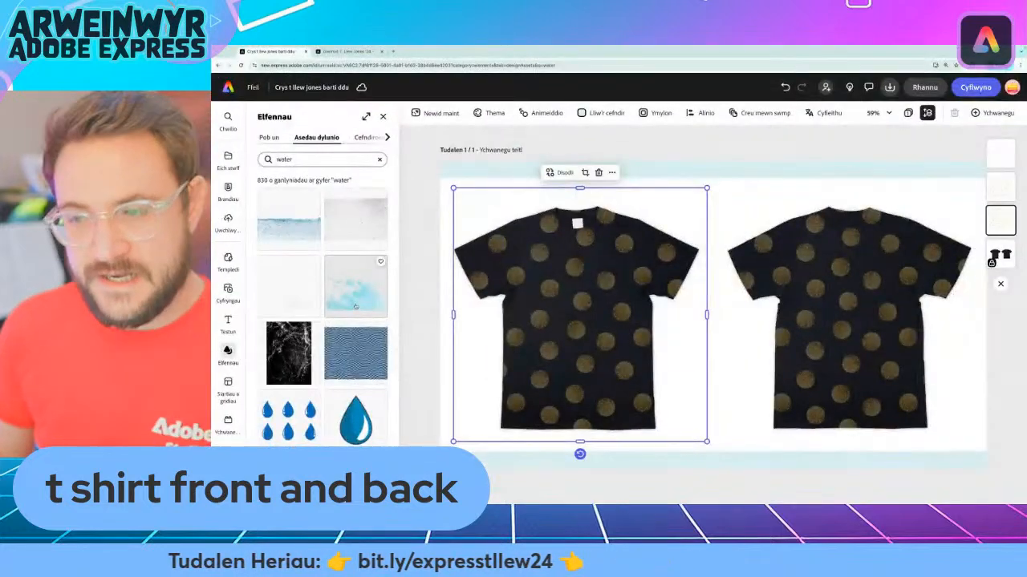
Add the light-blue watercolour splash and enlarge it over the lower half of the front T-shirt
{"action": "left_click", "coordinate": [425, 317]}
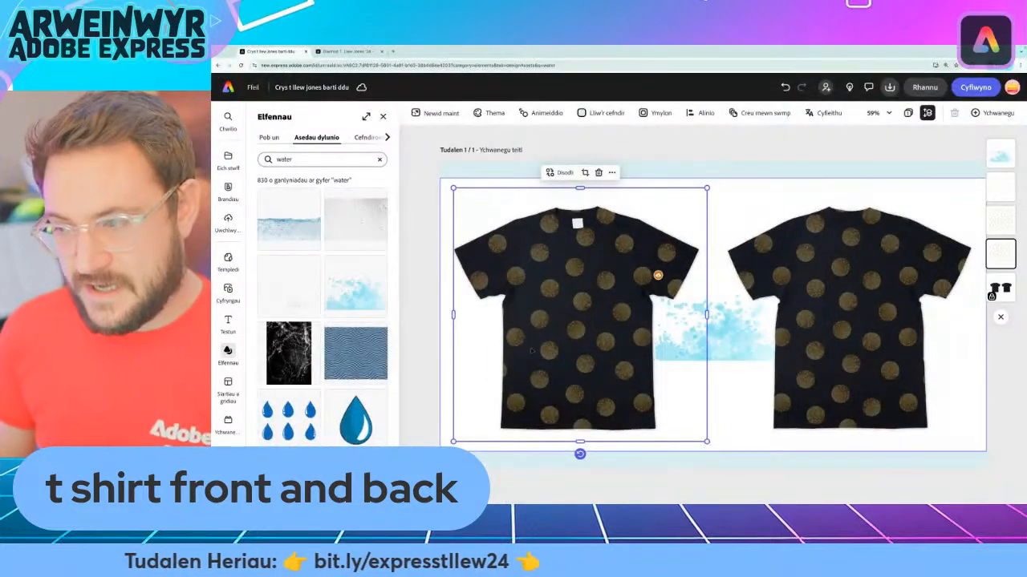
{"action": "left_click", "coordinate": [735, 344]}
{"action": "left_click_drag", "start_coordinate": [735, 345], "coordinate": [553, 414]}
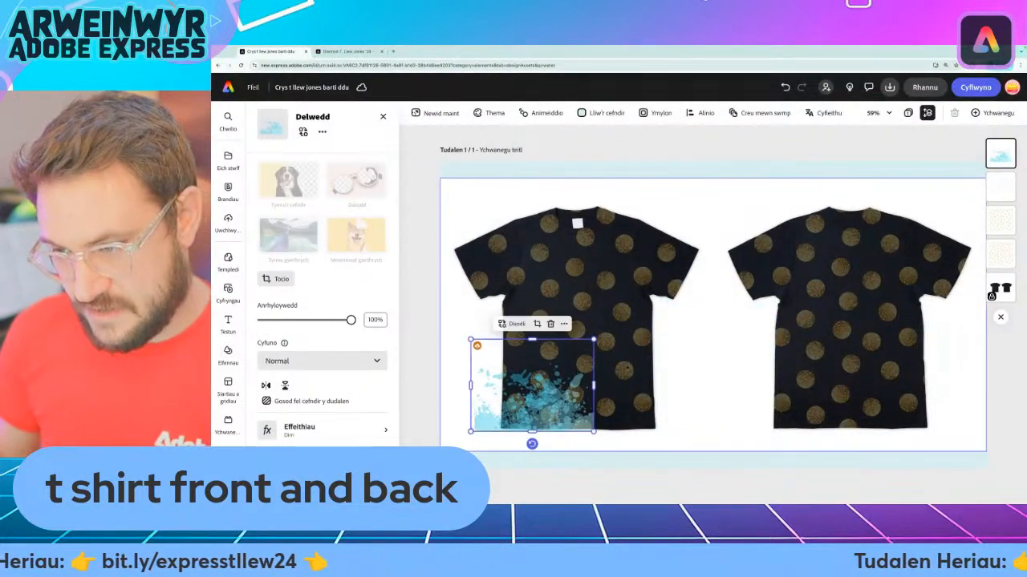
{"action": "left_click_drag", "start_coordinate": [594, 340], "coordinate": [688, 268]}
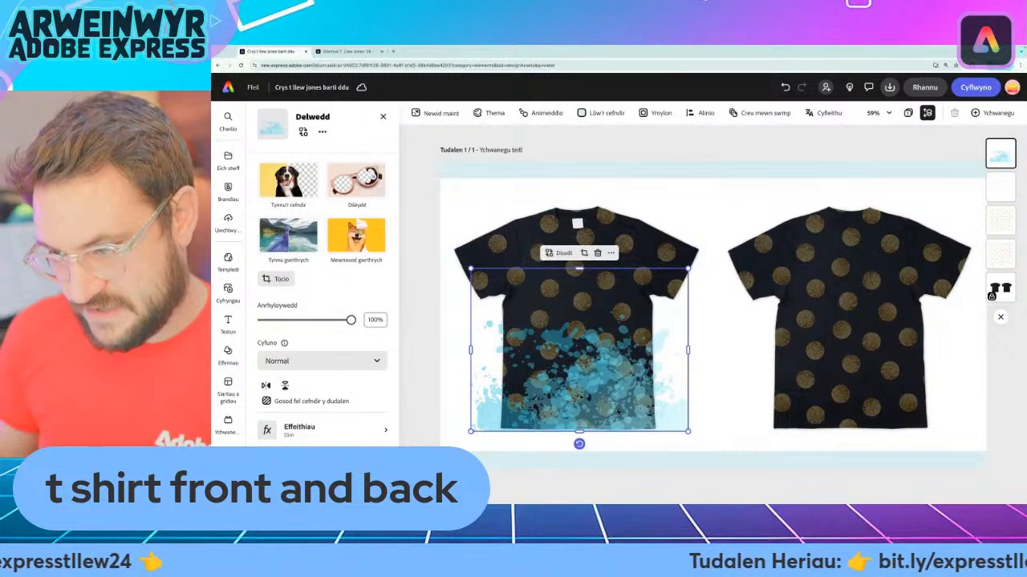
{"action": "left_click_drag", "start_coordinate": [579, 396], "coordinate": [555, 412]}
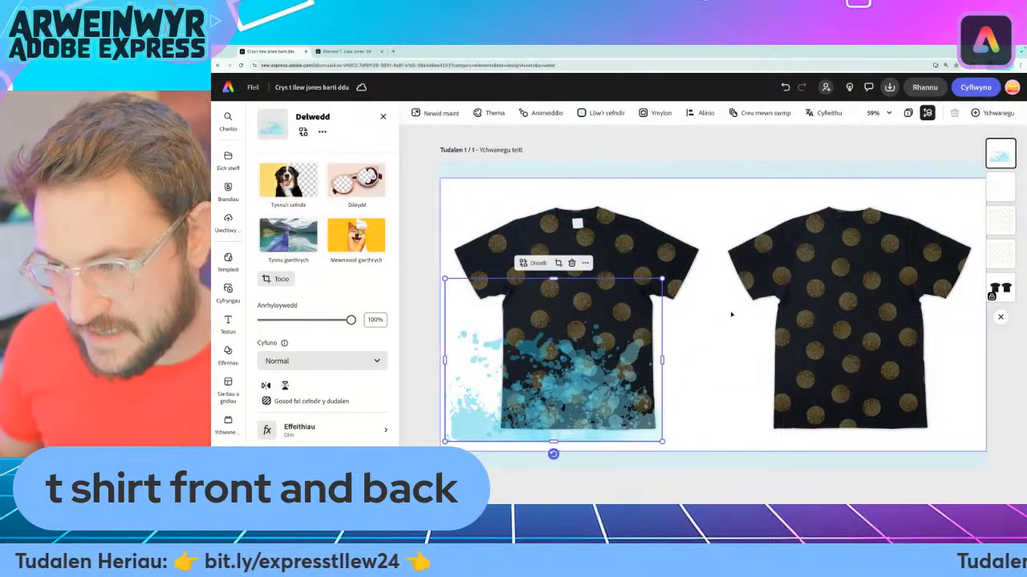
Enlarge the blue splash across the full page width and position it to cover both the front and back T-shirts
{"action": "left_click_drag", "start_coordinate": [662, 279], "coordinate": [983, 144]}
{"action": "left_click_drag", "start_coordinate": [681, 320], "coordinate": [699, 325]}
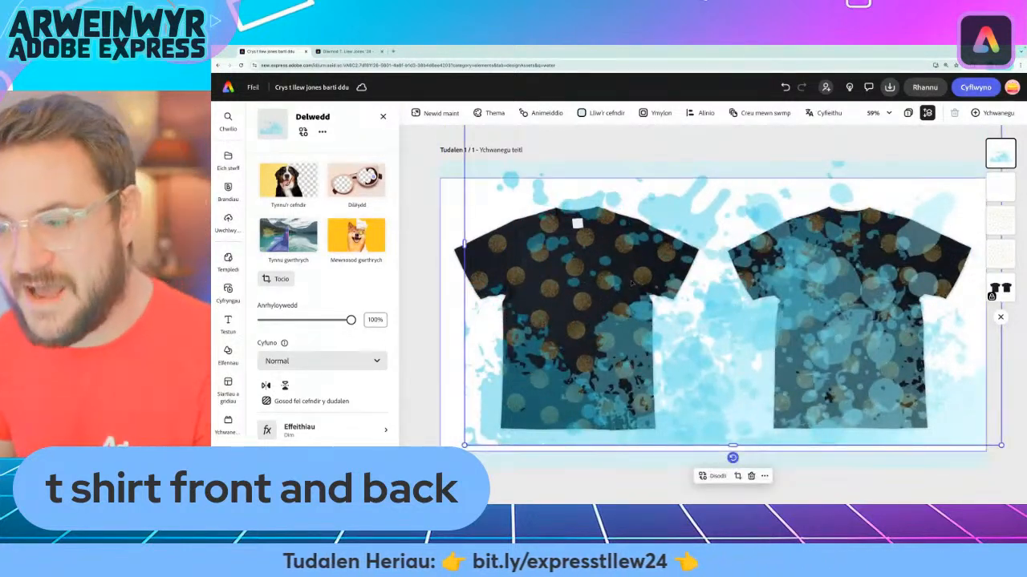
{"action": "scroll", "coordinate": [700, 325], "scroll_direction": "down", "scroll_amount": 3}
{"action": "left_click_drag", "start_coordinate": [553, 397], "coordinate": [528, 417]}
{"action": "left_click_drag", "start_coordinate": [726, 347], "coordinate": [734, 320]}
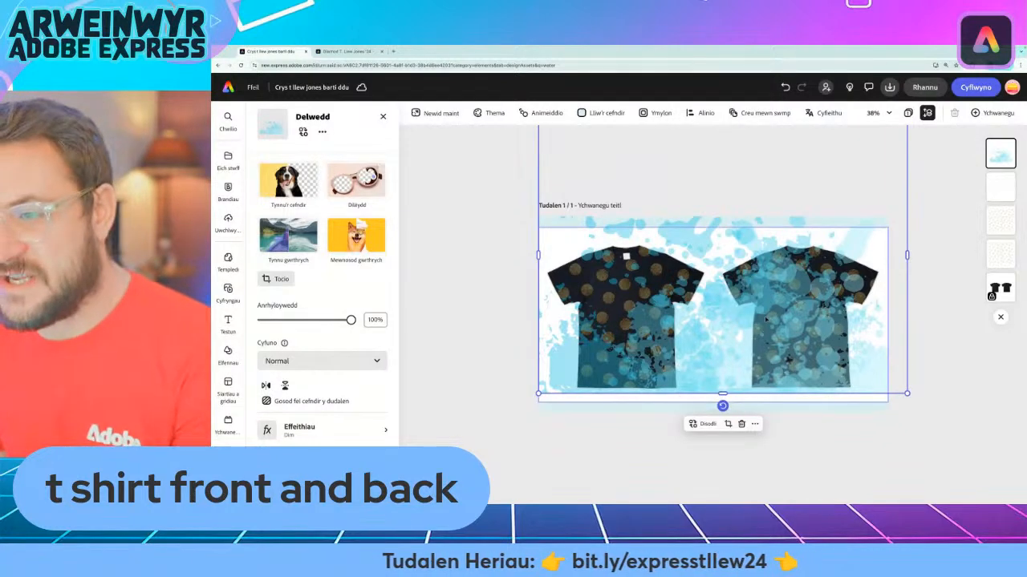
{"action": "scroll", "coordinate": [765, 319], "scroll_direction": "up", "scroll_amount": 3}
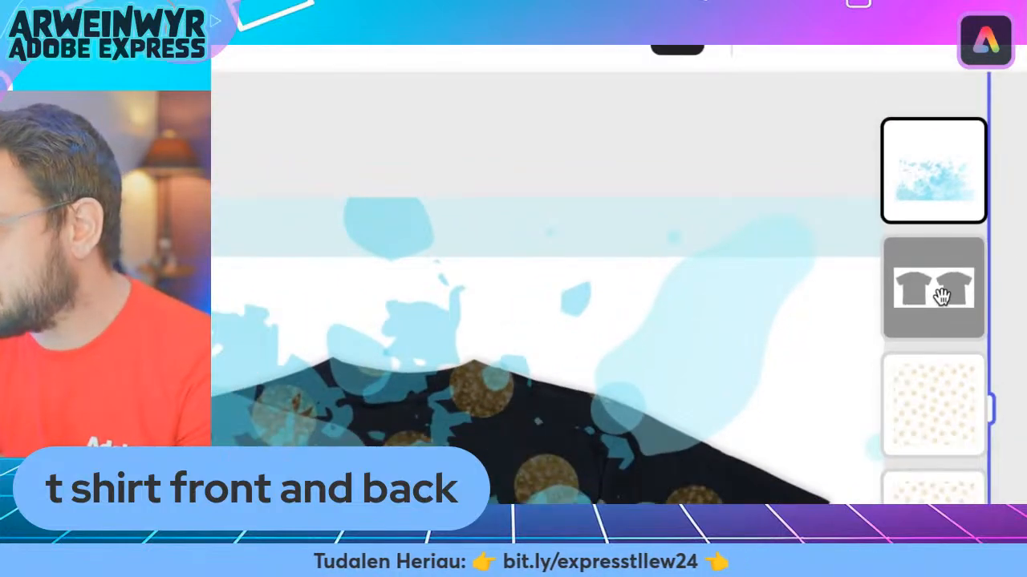
Move the T-shirt cutout layer above the blue splash to mask it to the shirts, and select the splash layer
{"action": "left_click_drag", "start_coordinate": [943, 298], "coordinate": [948, 180]}
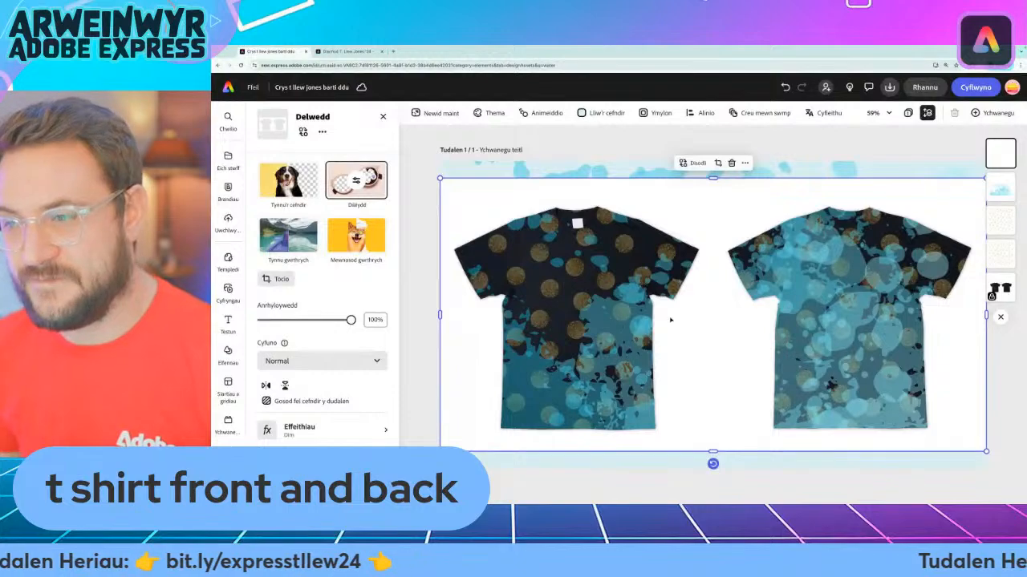
{"action": "left_click", "coordinate": [421, 211]}
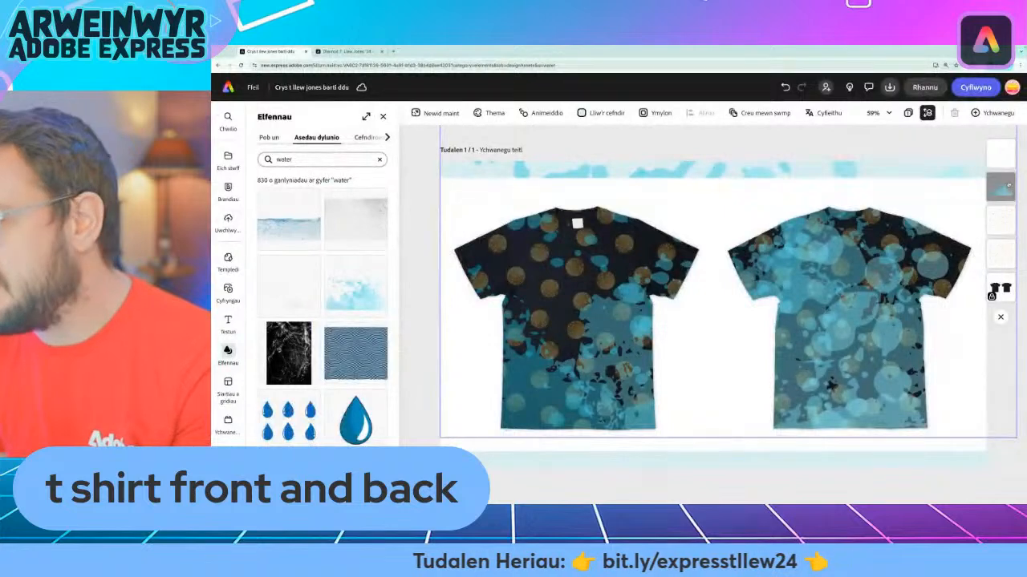
{"action": "left_click", "coordinate": [1003, 186]}
{"action": "scroll", "coordinate": [777, 294], "scroll_direction": "up", "scroll_amount": 3}
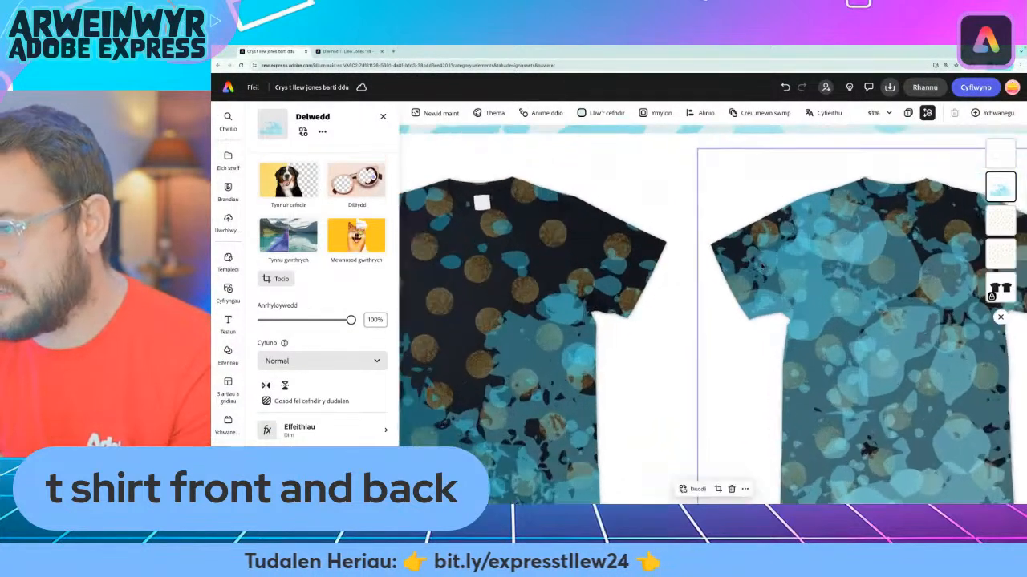
Crop the blue splash's overhanging upper part down to just inside the page's upper edge and deselect it
{"action": "scroll", "coordinate": [766, 277], "scroll_direction": "down", "scroll_amount": 8}
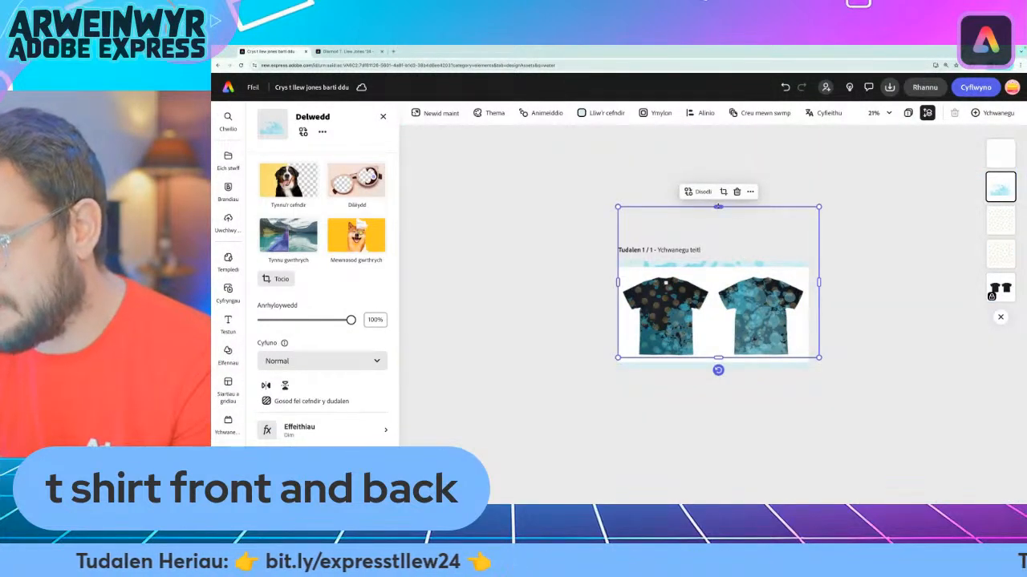
{"action": "left_click_drag", "start_coordinate": [717, 206], "coordinate": [718, 271]}
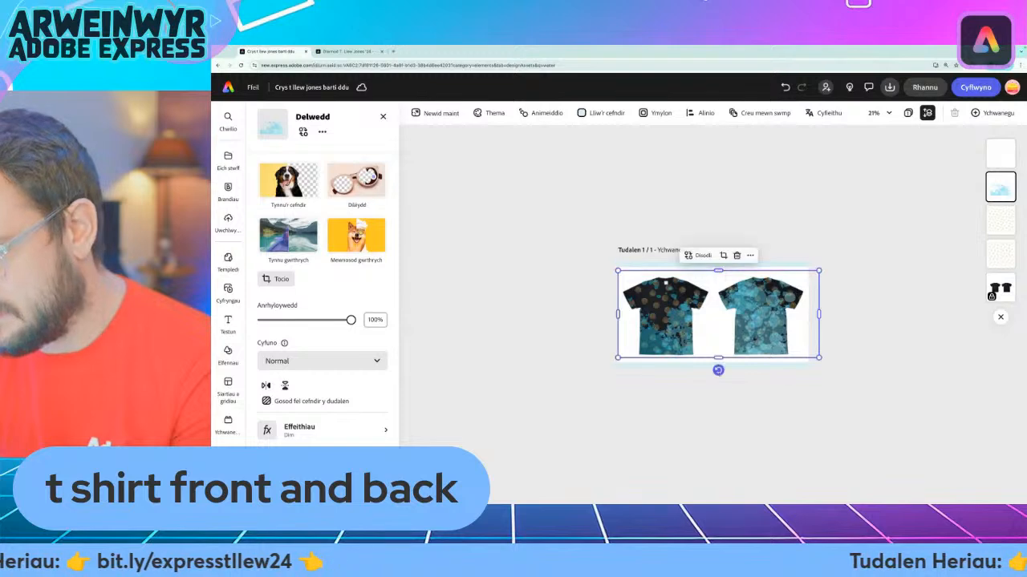
{"action": "scroll", "coordinate": [734, 372], "scroll_direction": "up", "scroll_amount": 4}
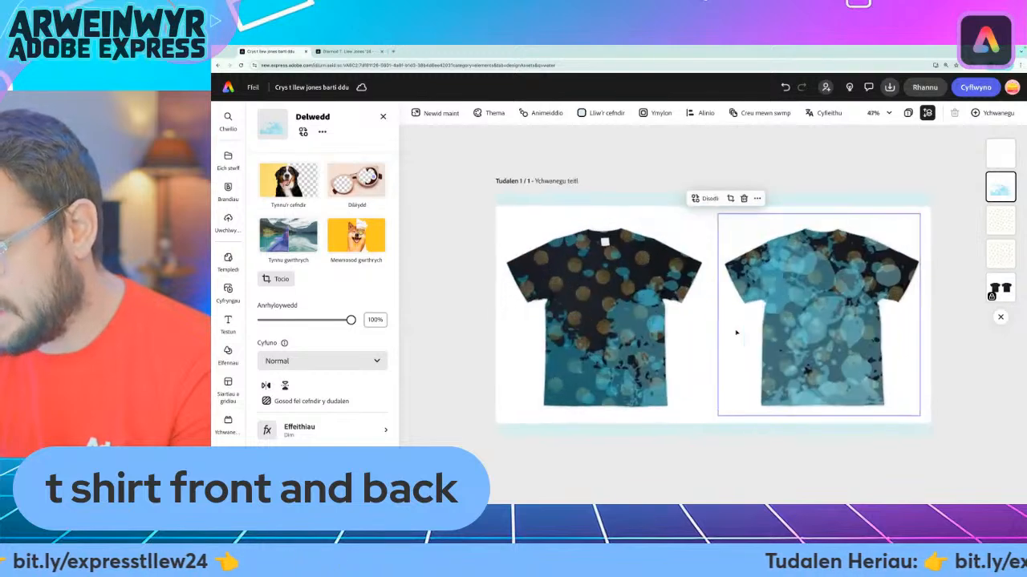
{"action": "left_click", "coordinate": [462, 388]}
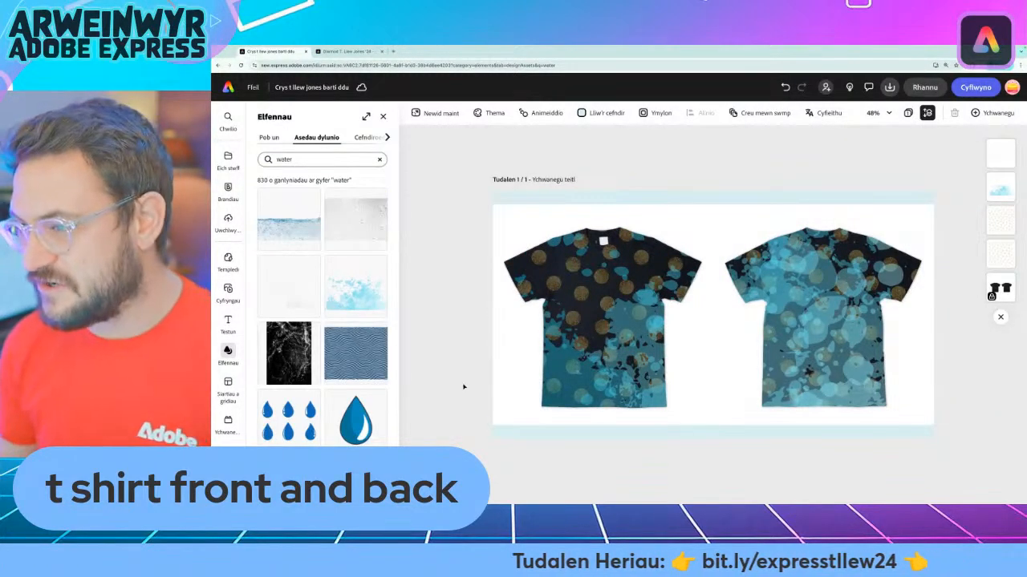
{"action": "scroll", "coordinate": [631, 359], "scroll_direction": "up", "scroll_amount": 2}
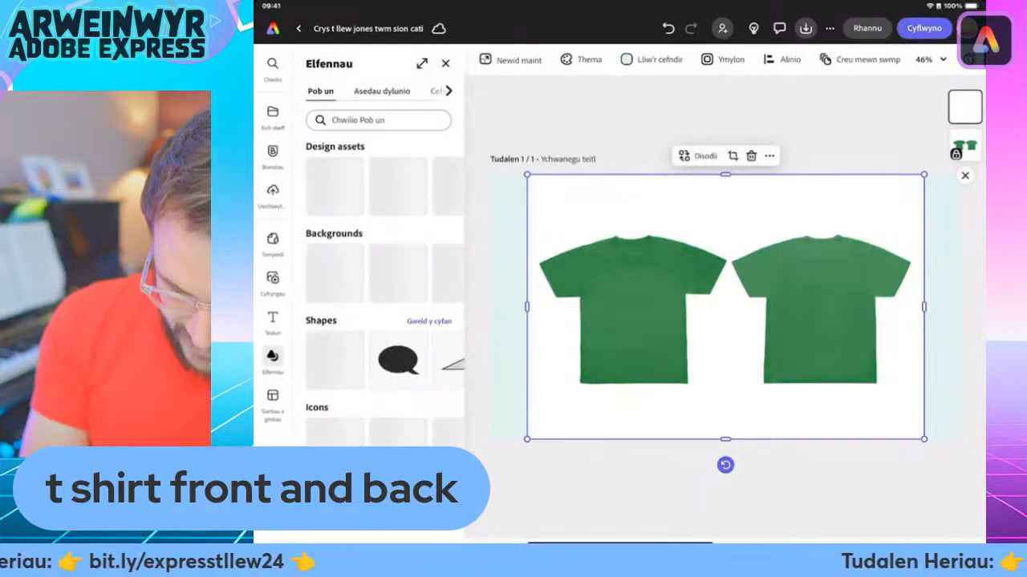
Search the design assets for "Mask" and browse the results for a graphic that suits the green T-shirt design
{"action": "left_click", "coordinate": [382, 92]}
{"action": "left_click", "coordinate": [379, 120]}
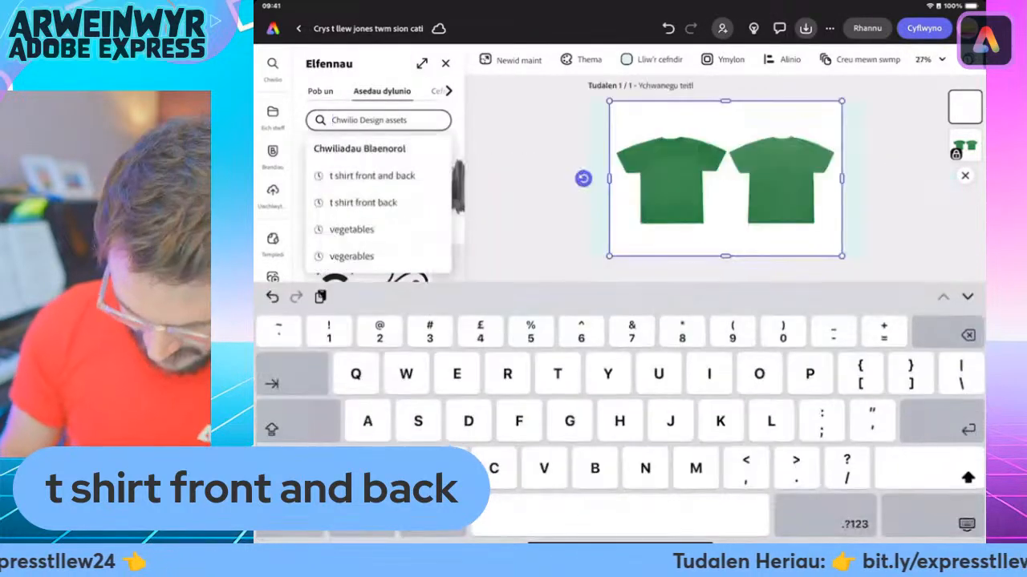
{"action": "type", "text": "Mask"}
{"action": "key", "text": "Return"}
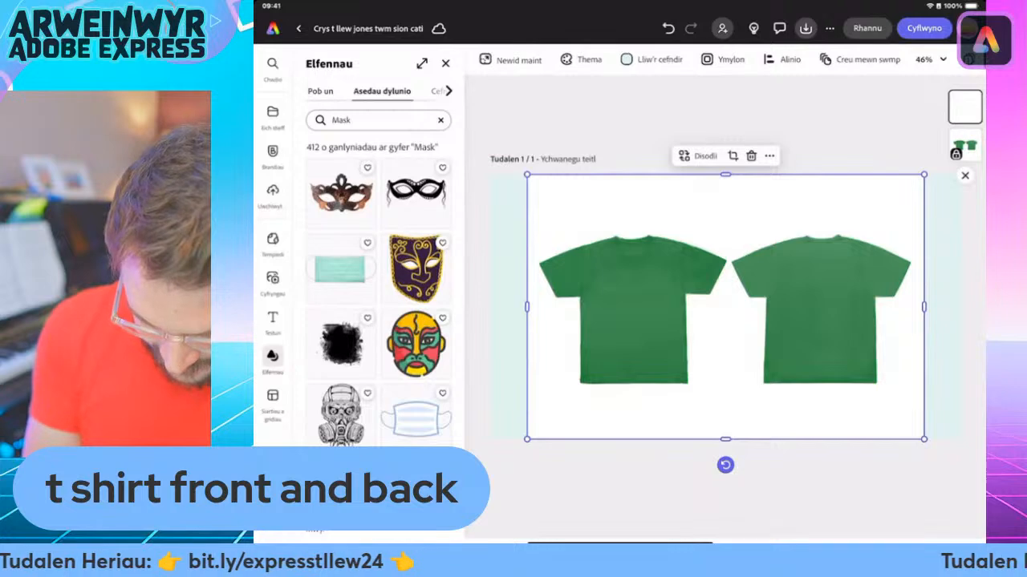
{"action": "scroll", "coordinate": [379, 289], "scroll_direction": "down", "scroll_amount": 3}
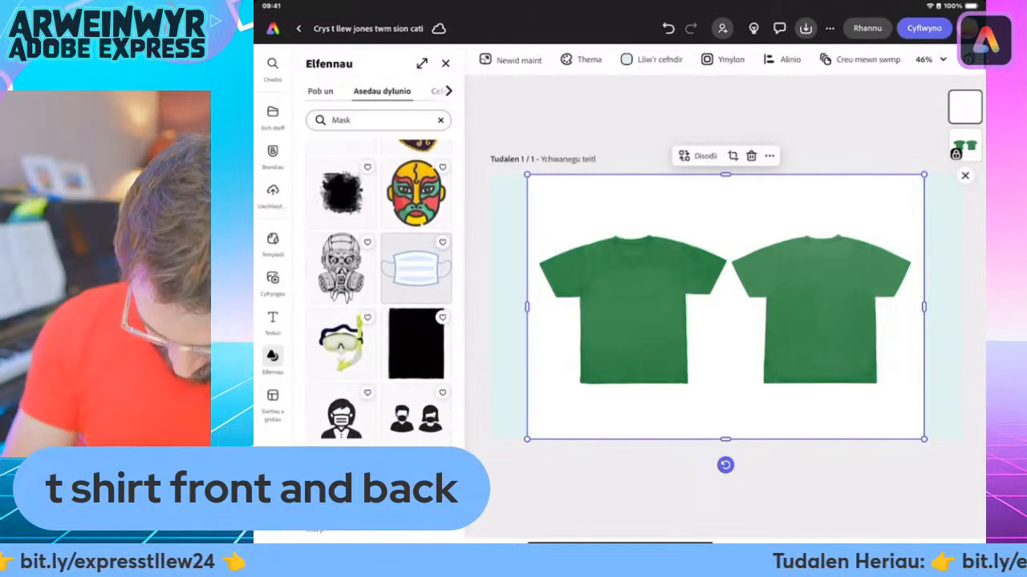
{"action": "scroll", "coordinate": [379, 289], "scroll_direction": "down", "scroll_amount": 1}
{"action": "scroll", "coordinate": [378, 288], "scroll_direction": "down", "scroll_amount": 3}
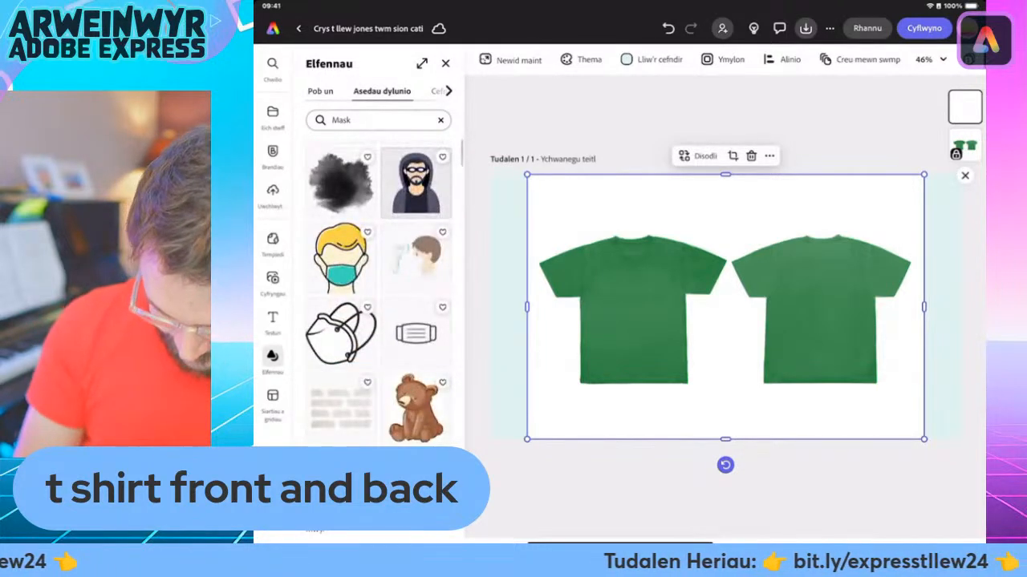
{"action": "scroll", "coordinate": [378, 288], "scroll_direction": "down", "scroll_amount": 10}
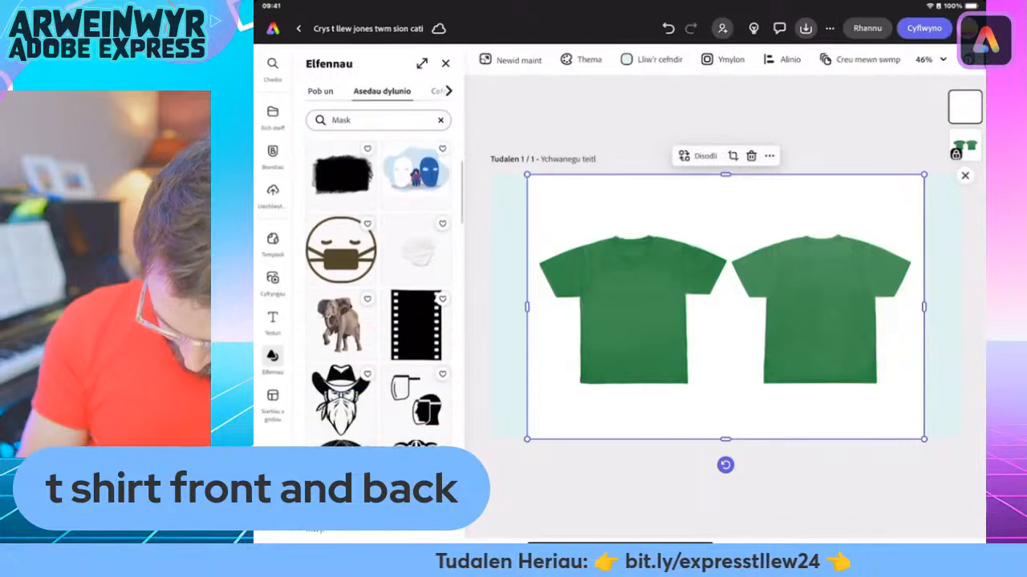
{"action": "scroll", "coordinate": [379, 289], "scroll_direction": "down", "scroll_amount": 8}
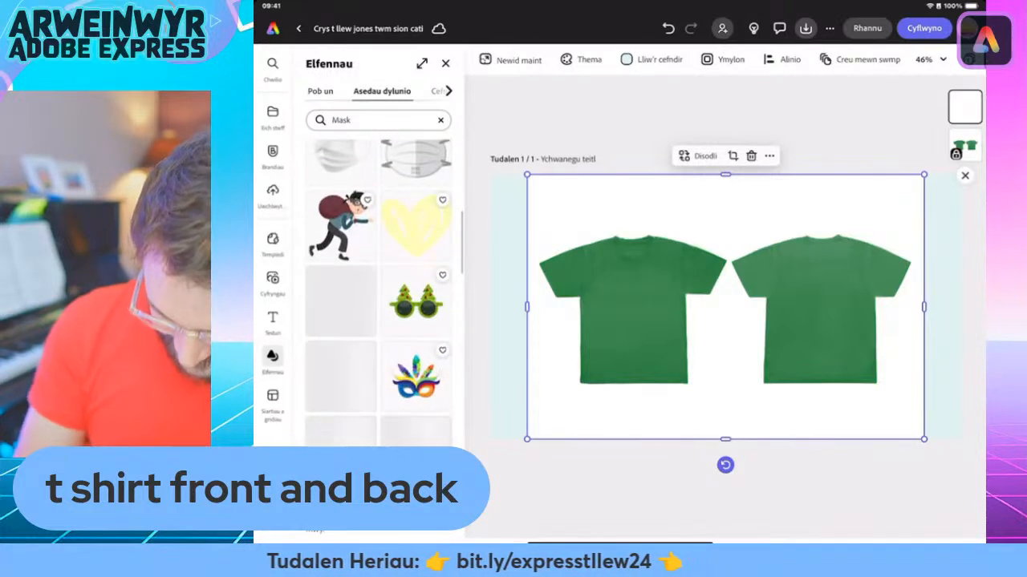
{"action": "scroll", "coordinate": [379, 289], "scroll_direction": "down", "scroll_amount": 8}
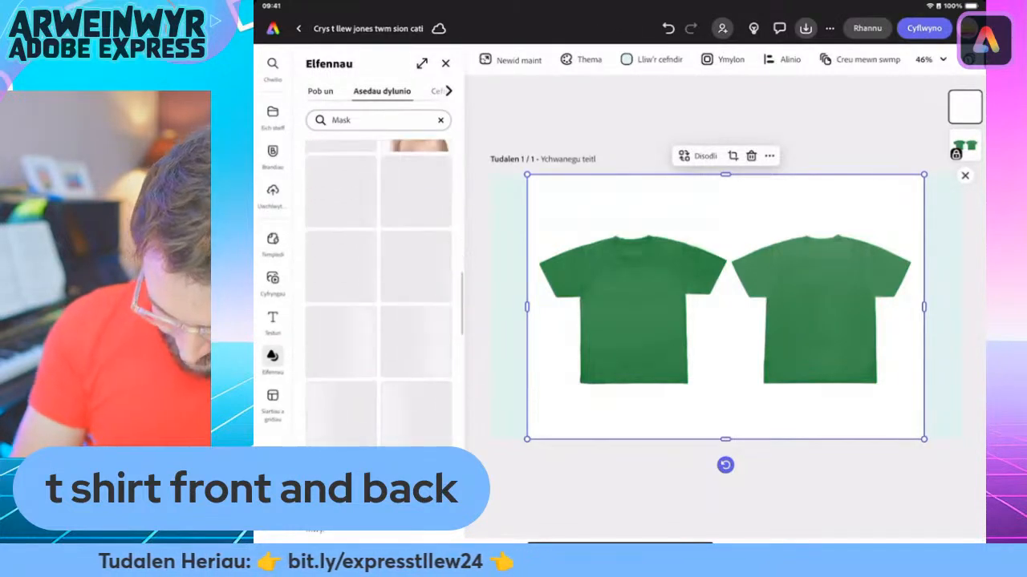